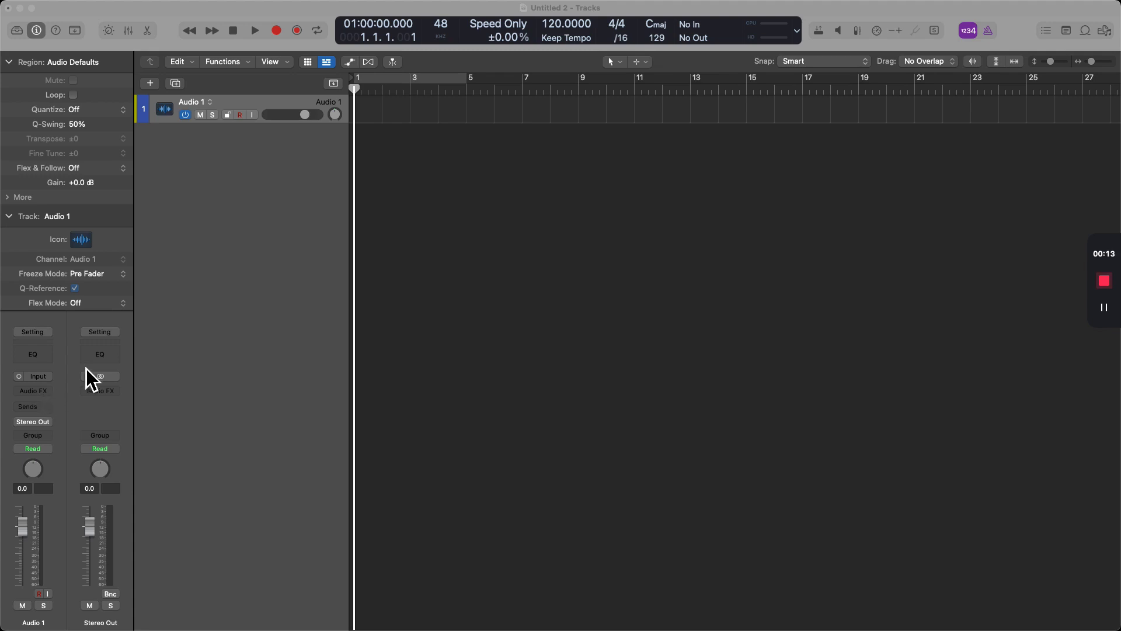
Open the PlugSearch browser from Audio 1's Audio FX slot
click(51, 392)
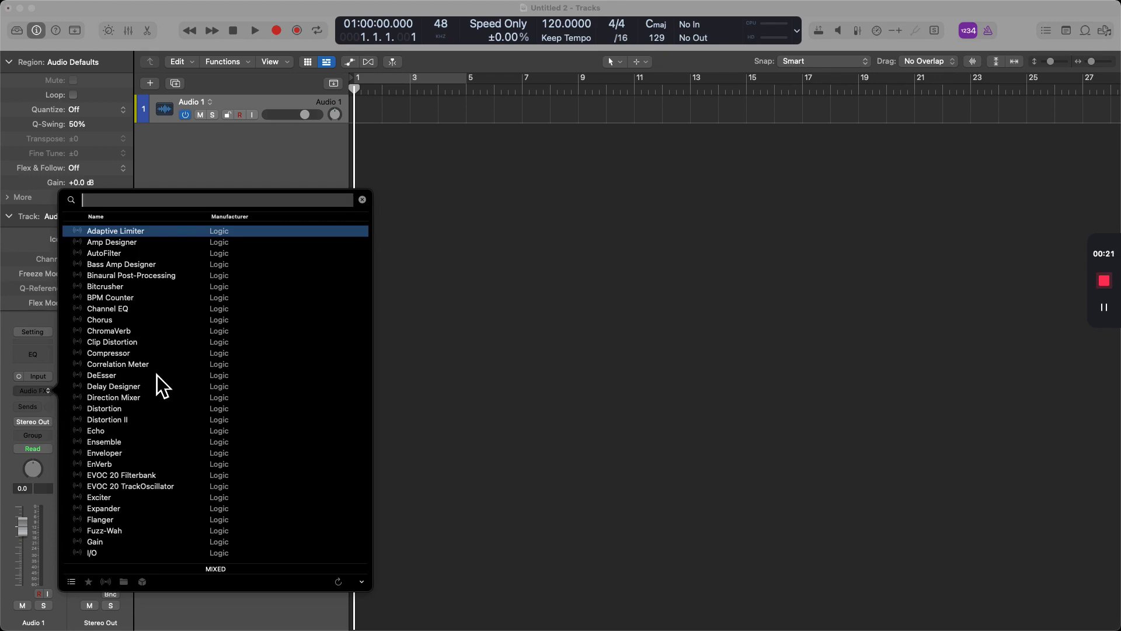
Scroll the plug-in list, check the empty Favourites, then return to the full Plug-ins list
scroll(157, 375, down, 5)
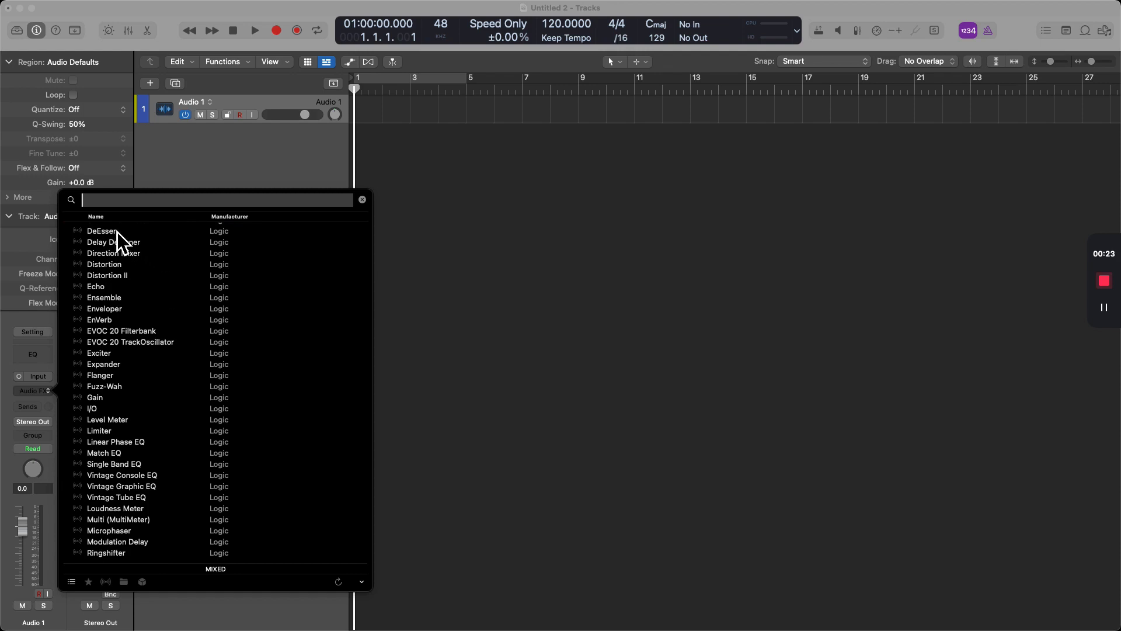
scroll(139, 282, up, 5)
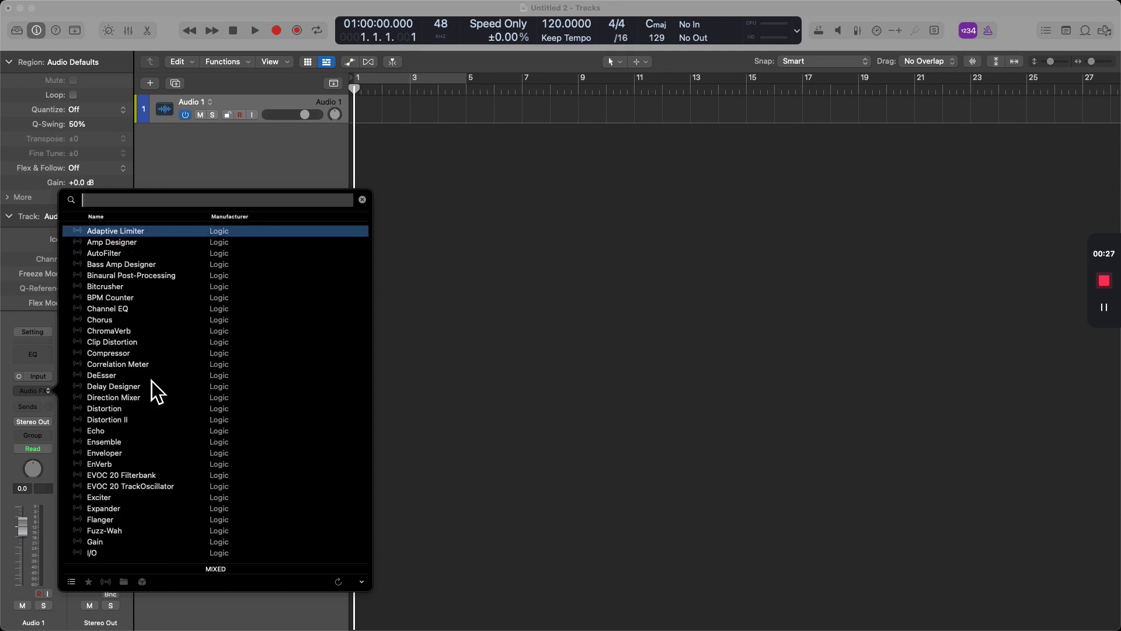
key(Left)
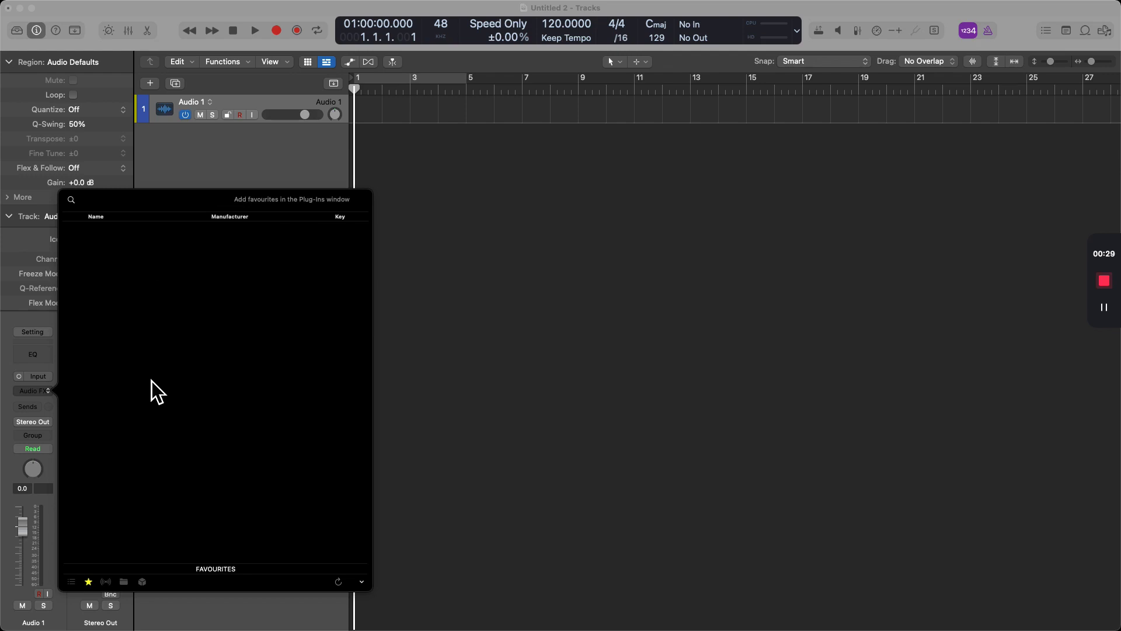
key(Right)
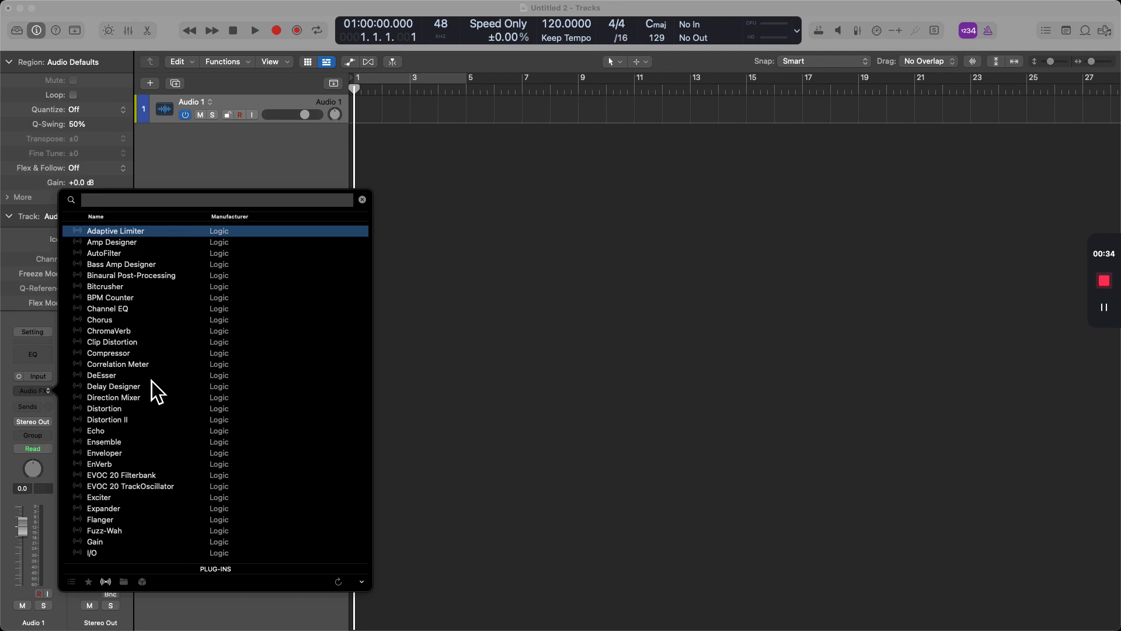
Search for 'compress', view the results by category, then clear the search
text(compress)
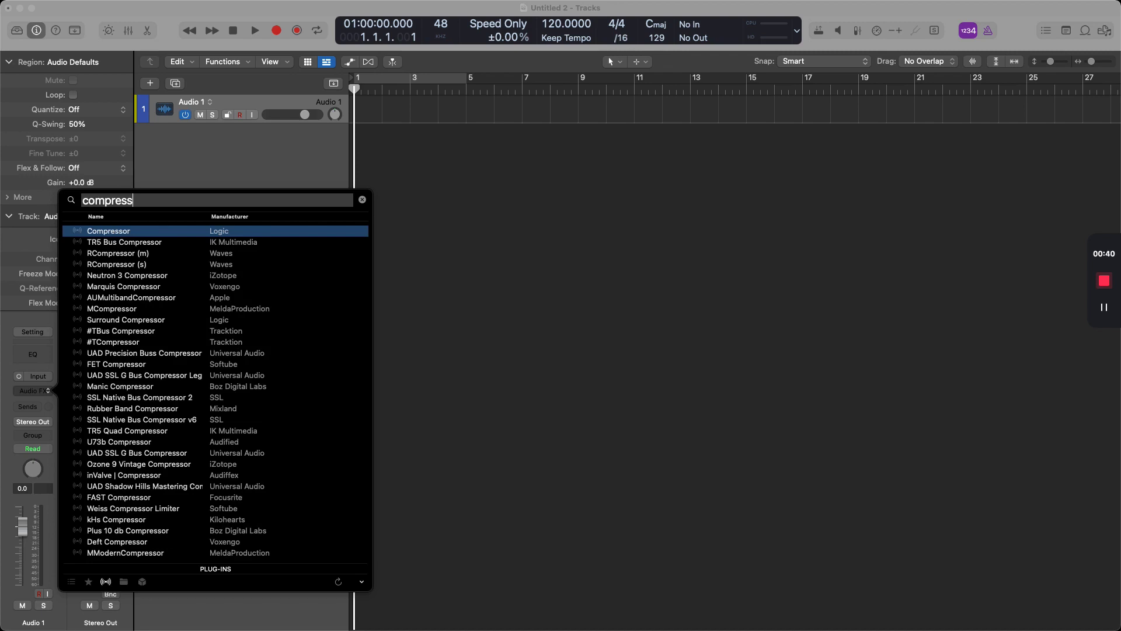
key(Right)
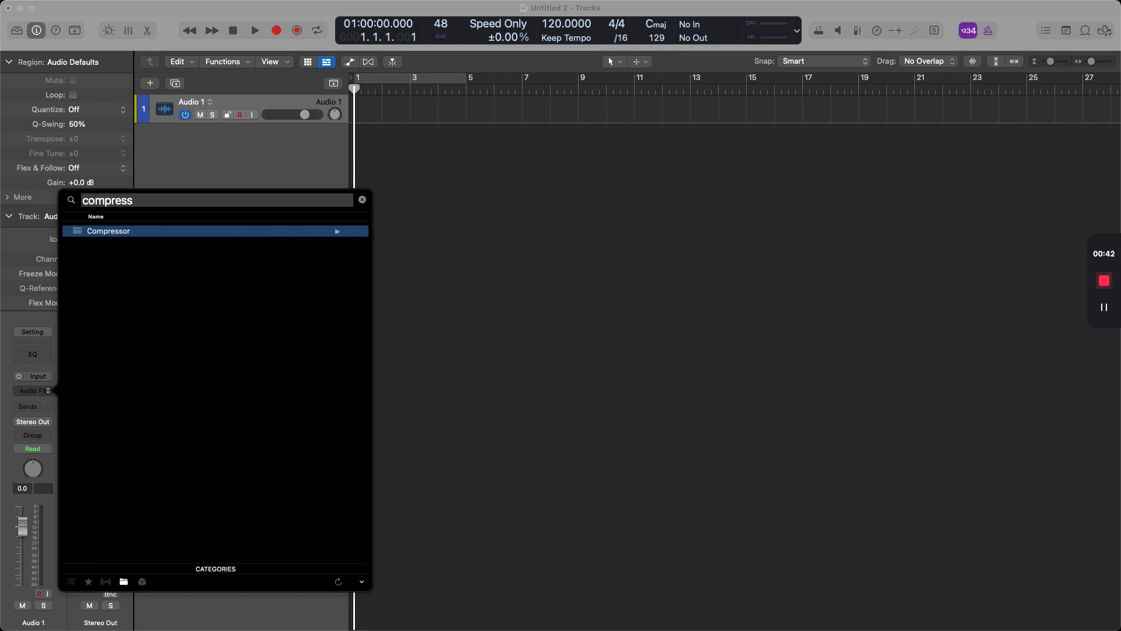
click(368, 205)
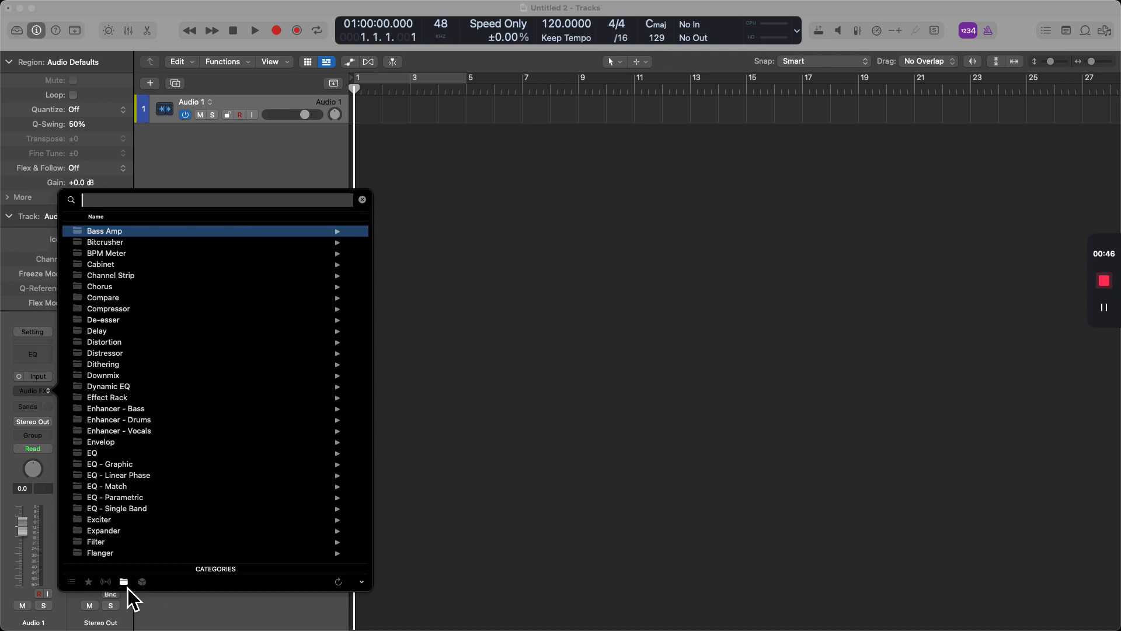
Cycle through the Manufacturers, Mixed, Favourites and Plug-ins views, ending on Manufacturers
key(Right)
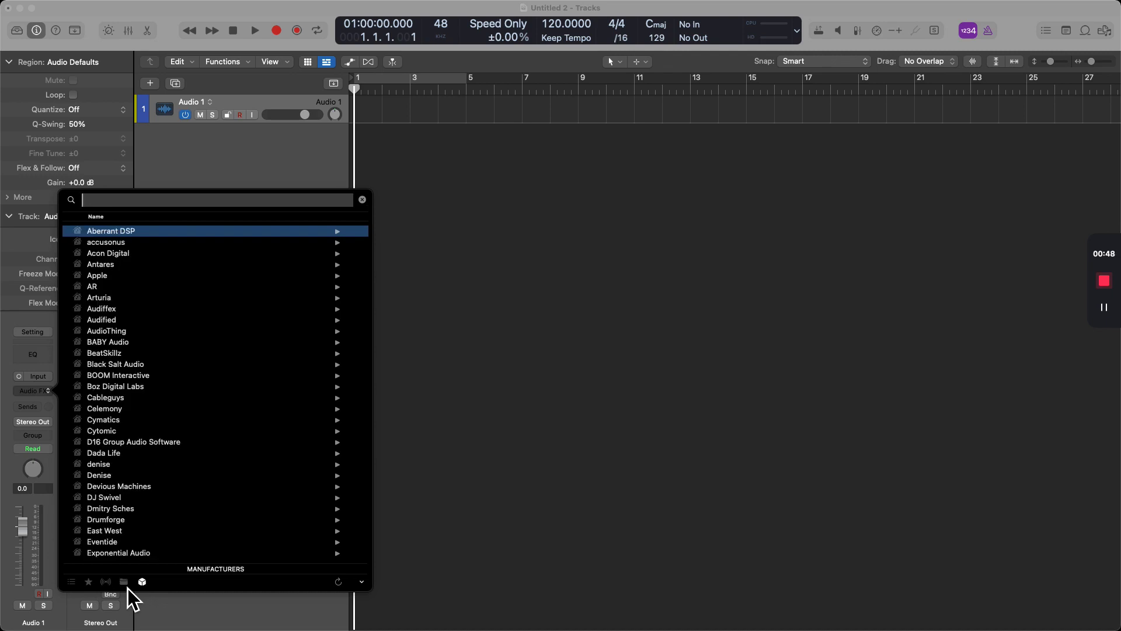
key(Right)
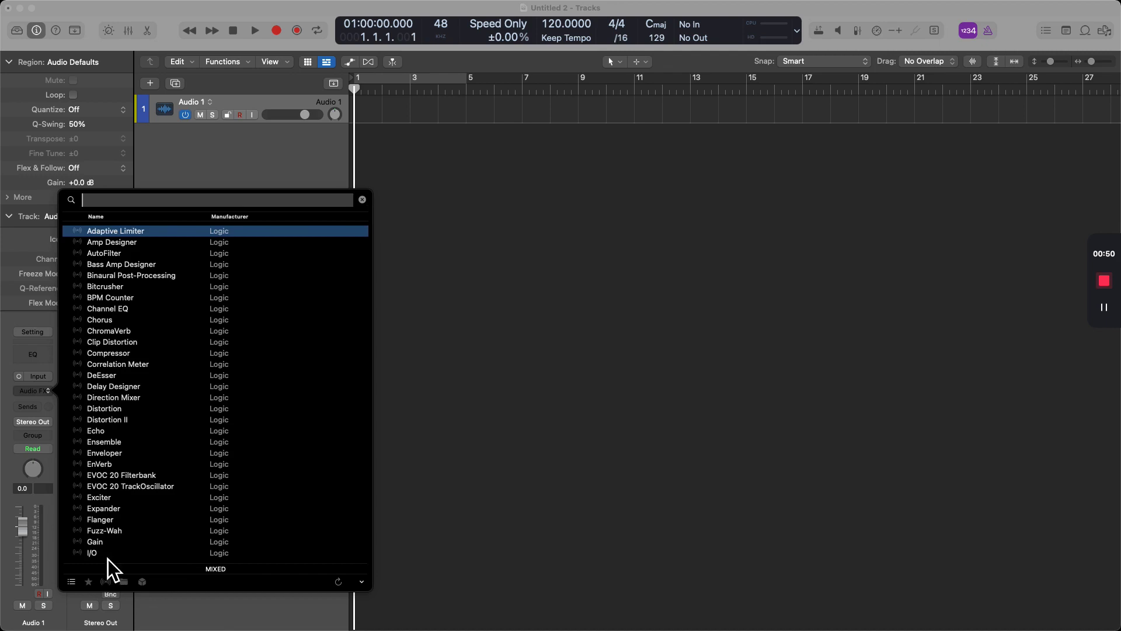
key(Right)
key(Right)
key(Right)
key(Right)
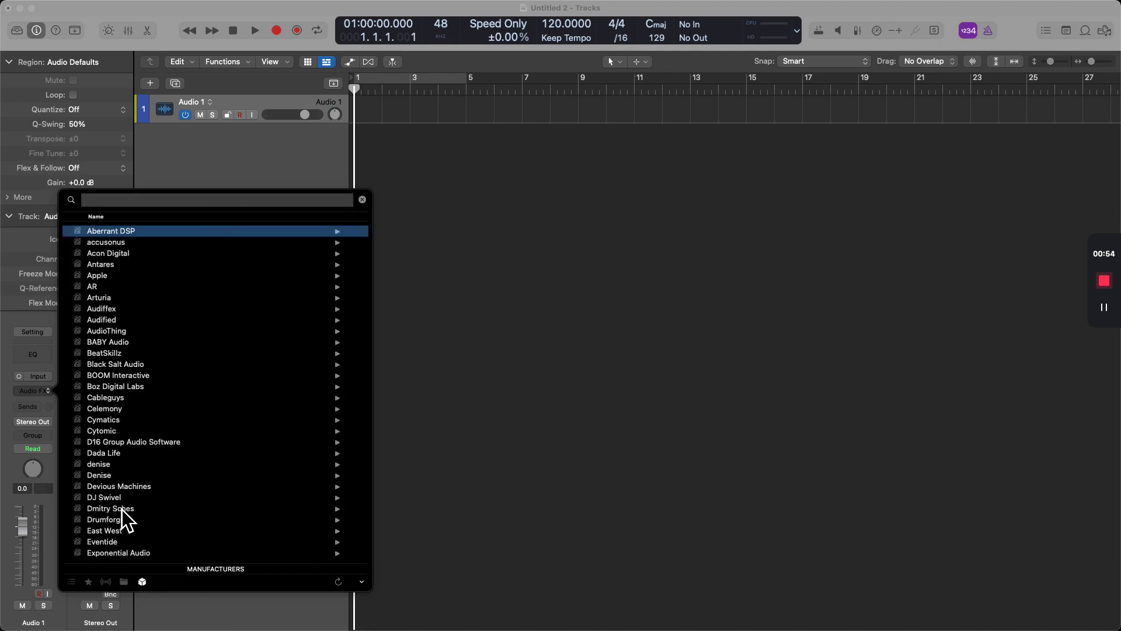
key(Right)
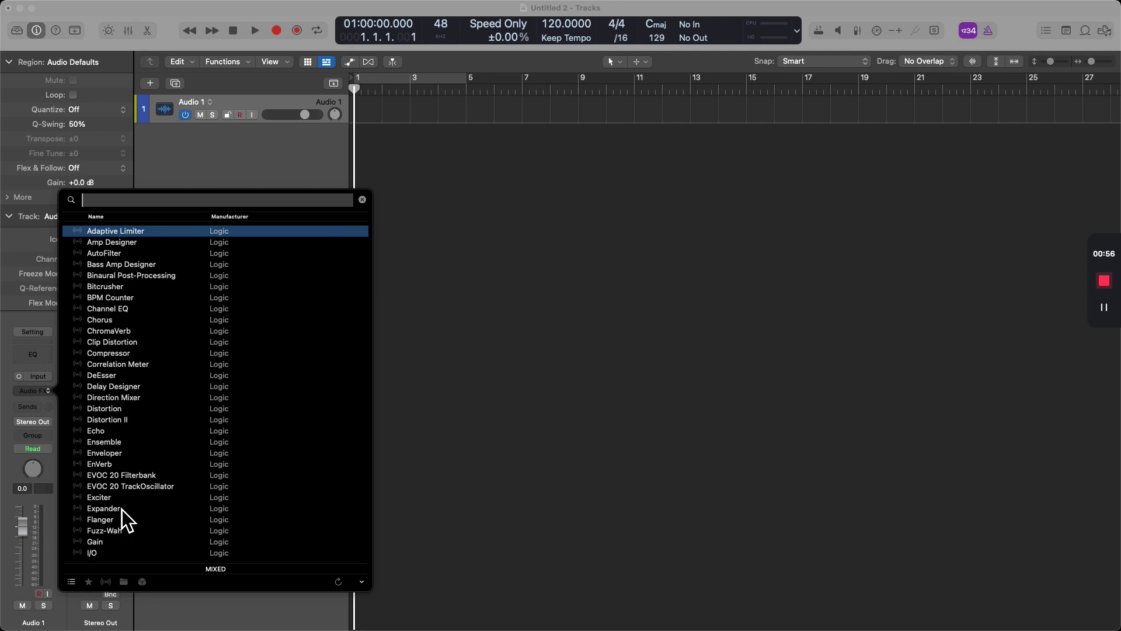
Open the Plug-Ins management window from PlugSearch's options menu and dismiss Quick Look
click(362, 582)
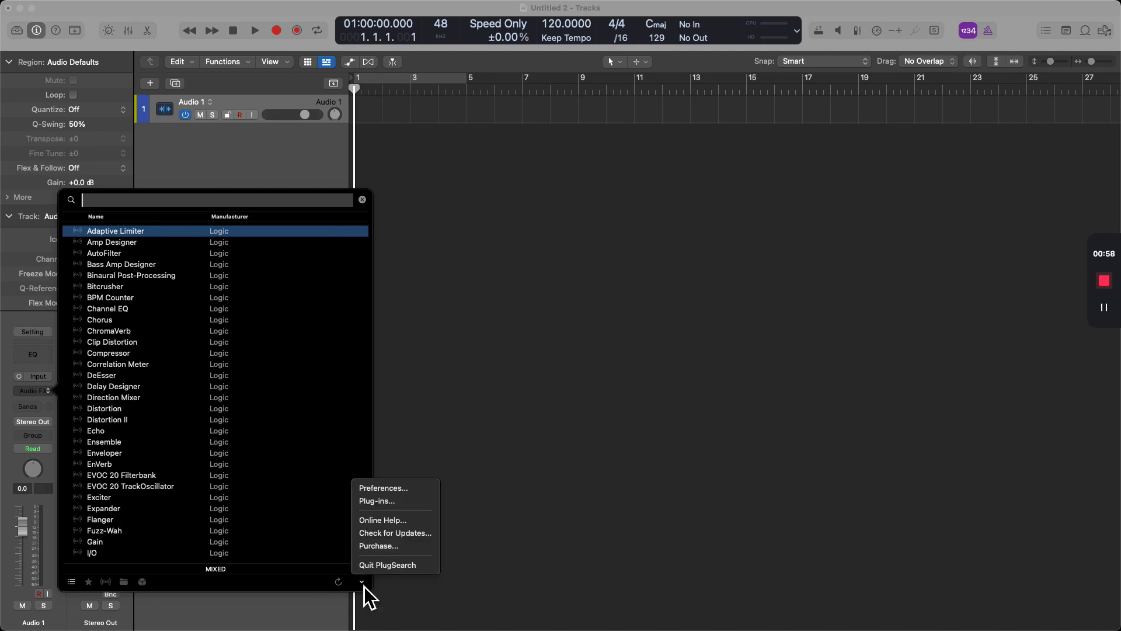
click(408, 501)
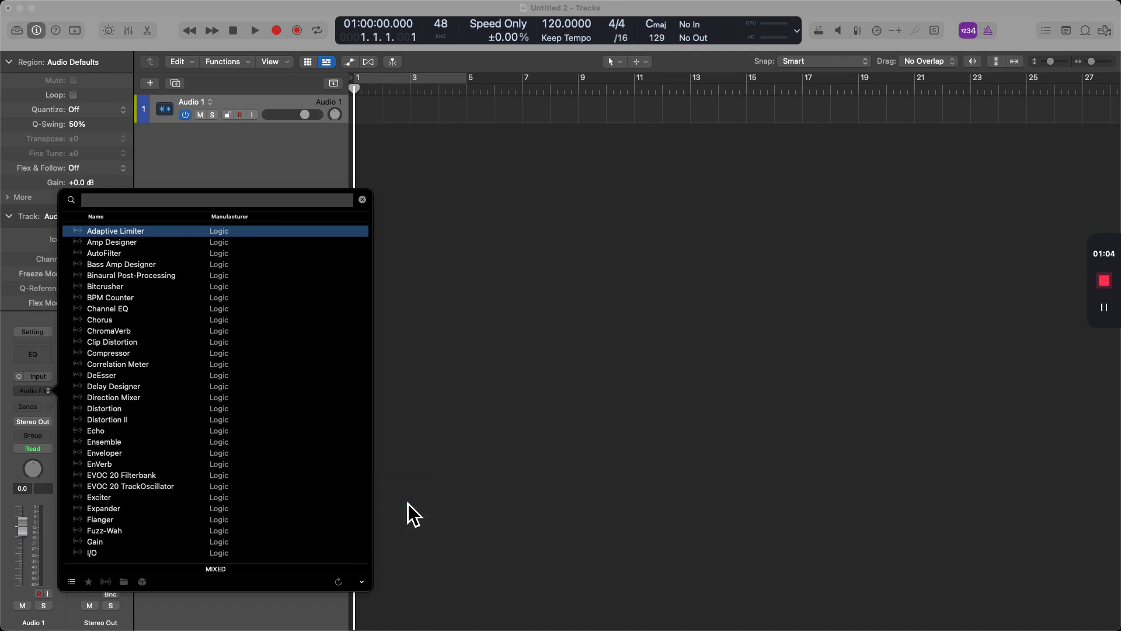
click(521, 246)
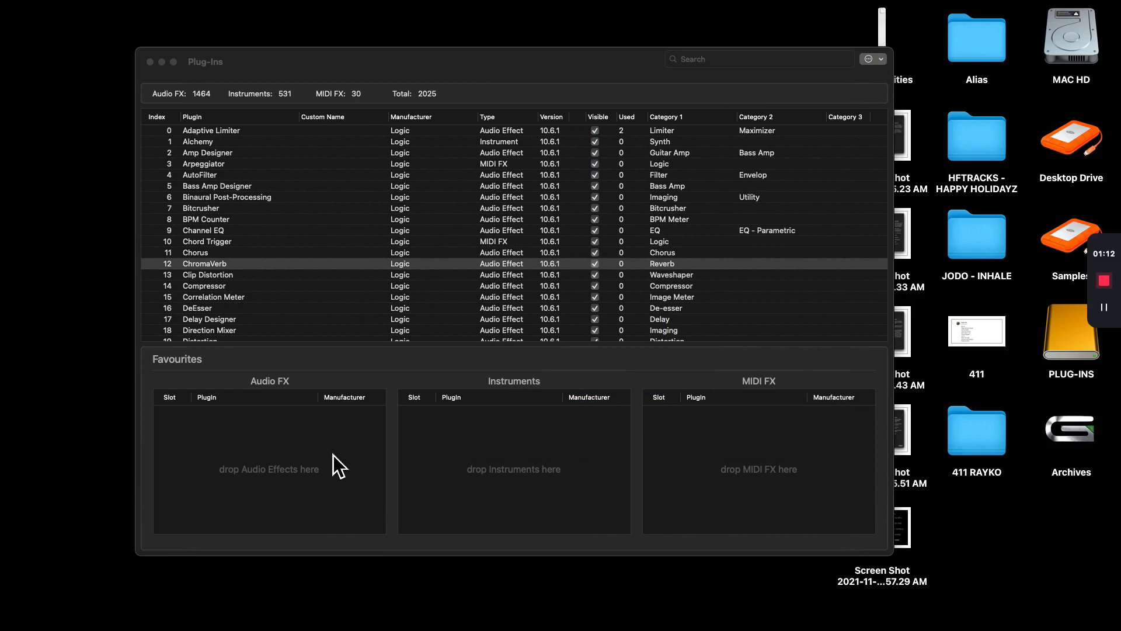
Search 'tape' and drag UAD Oxide Tape into the Audio FX favourites
click(702, 60)
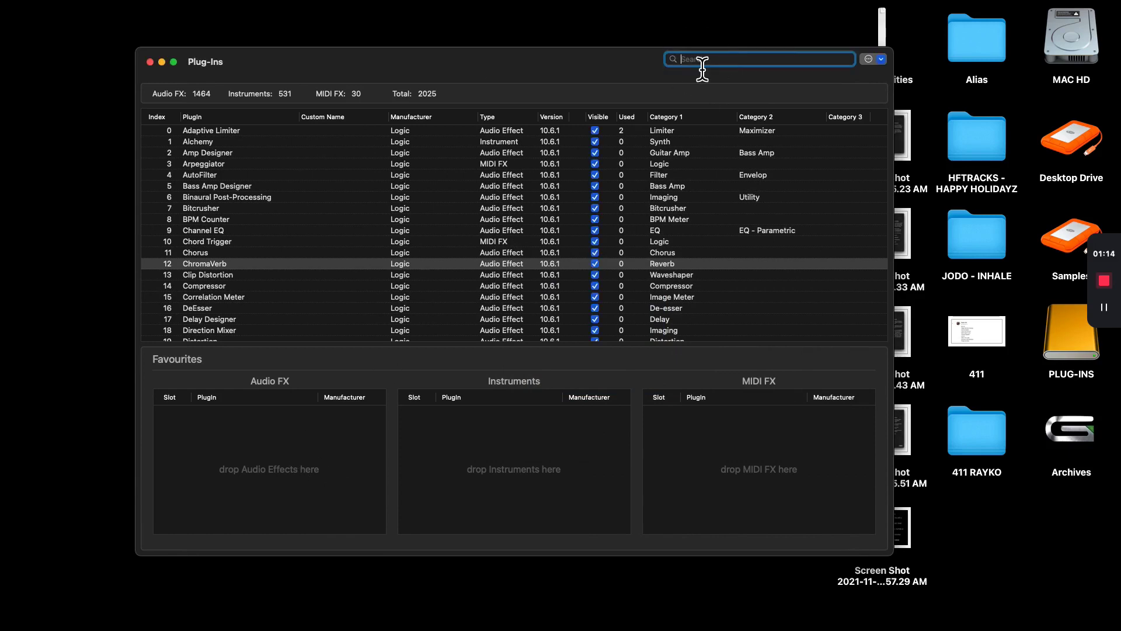
text(tape)
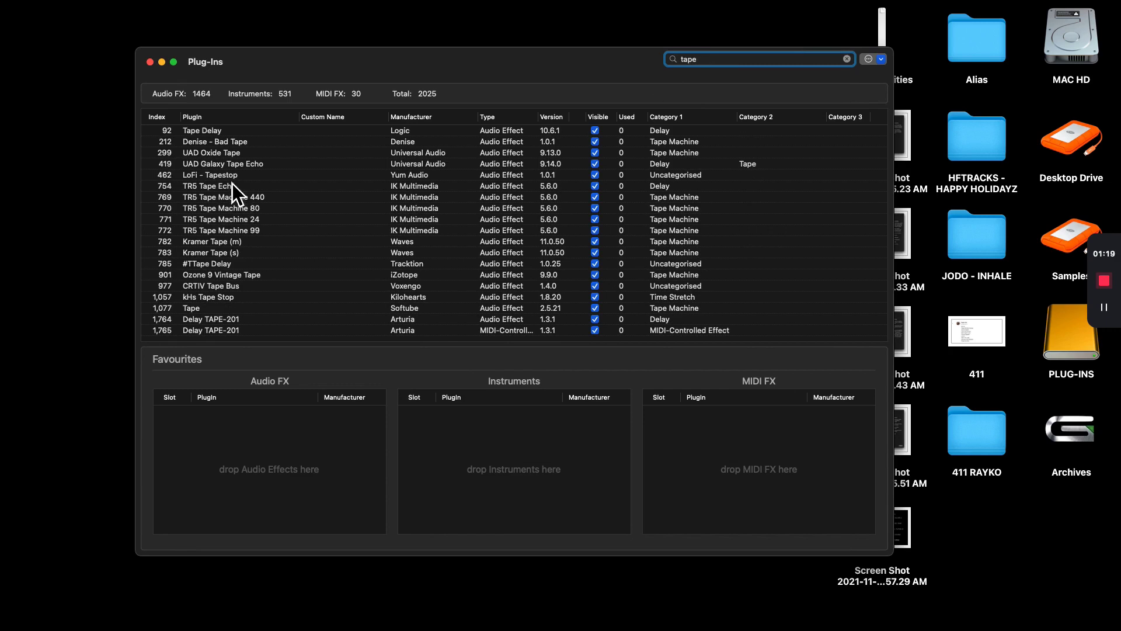
click(218, 154)
drag(240, 155, 244, 156)
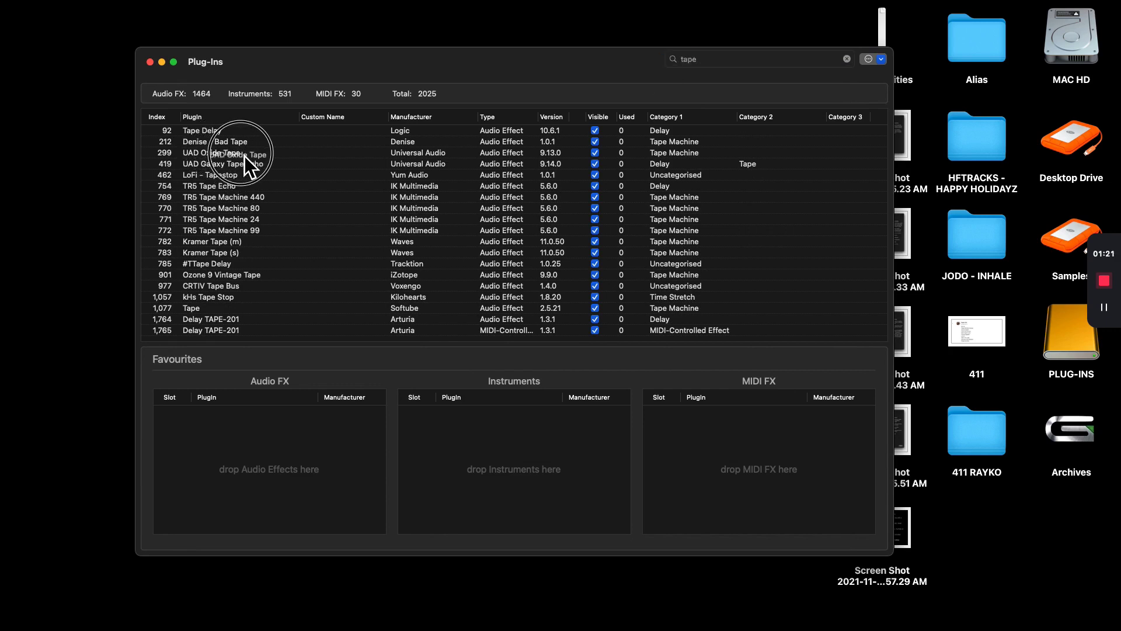
drag(320, 182, 276, 453)
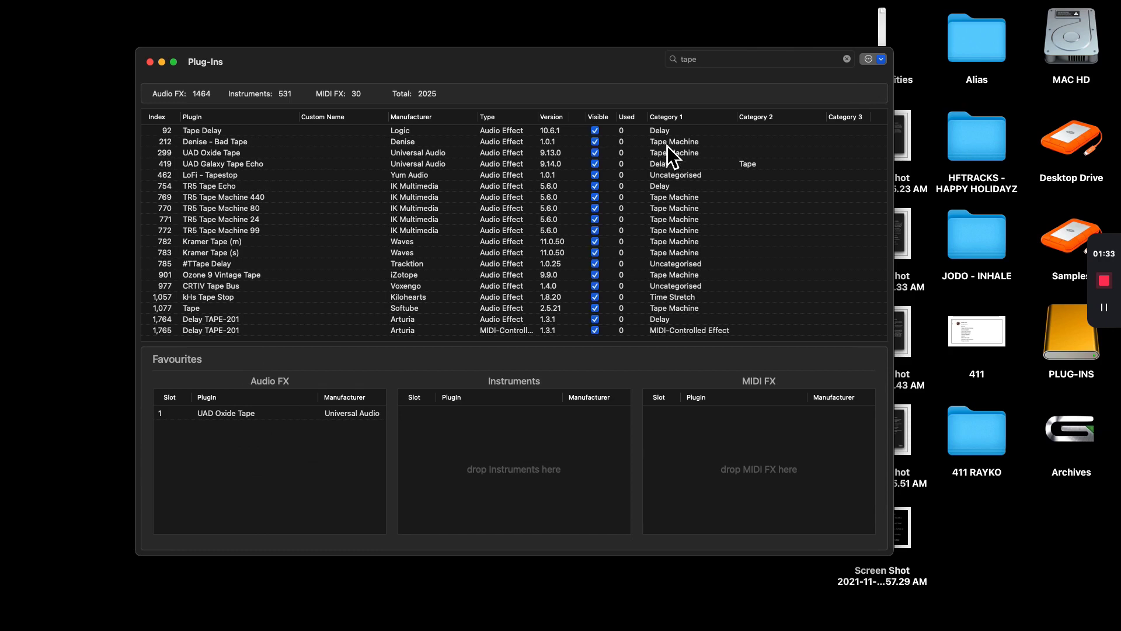
Search 'studer', add UAD Studer A800 to Audio FX favourites, and return to Logic
double_click(726, 62)
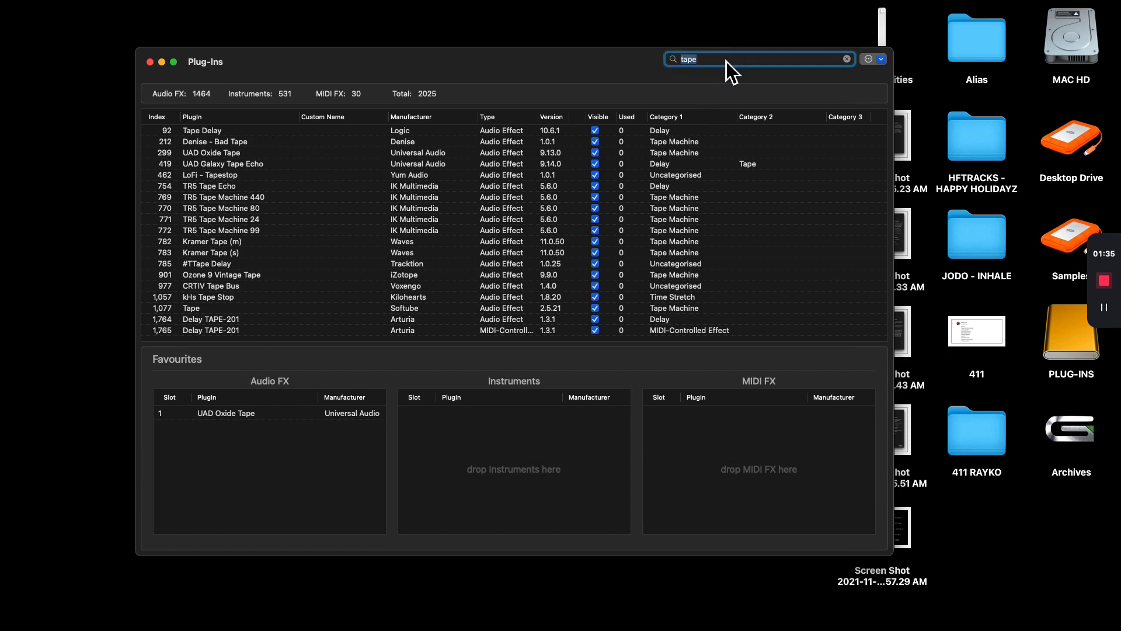
text(studer)
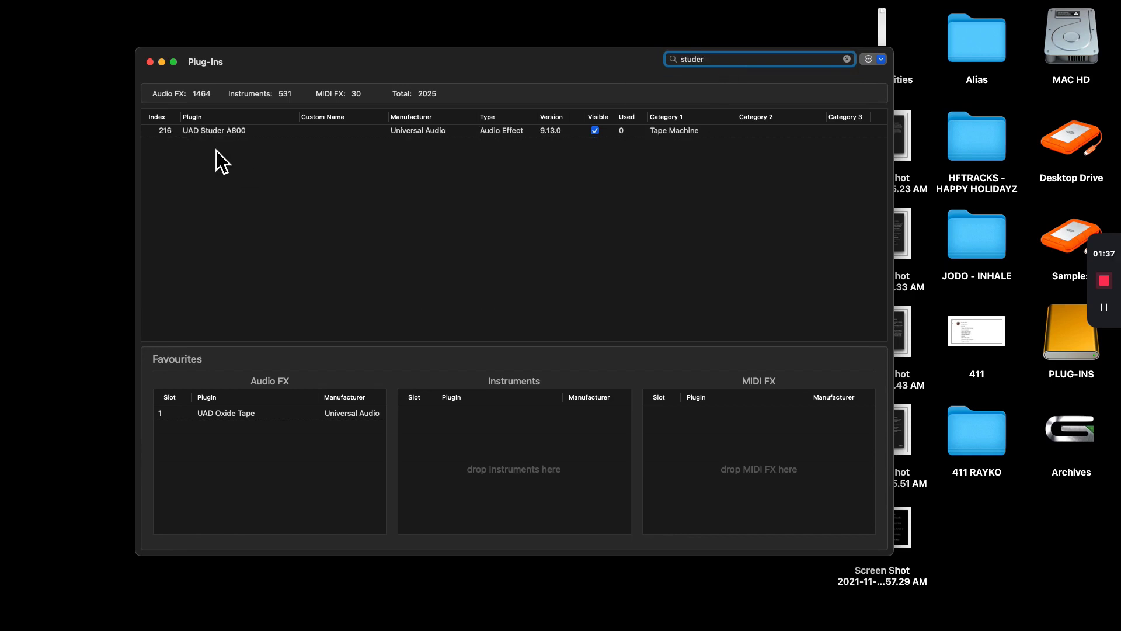
drag(216, 134, 288, 444)
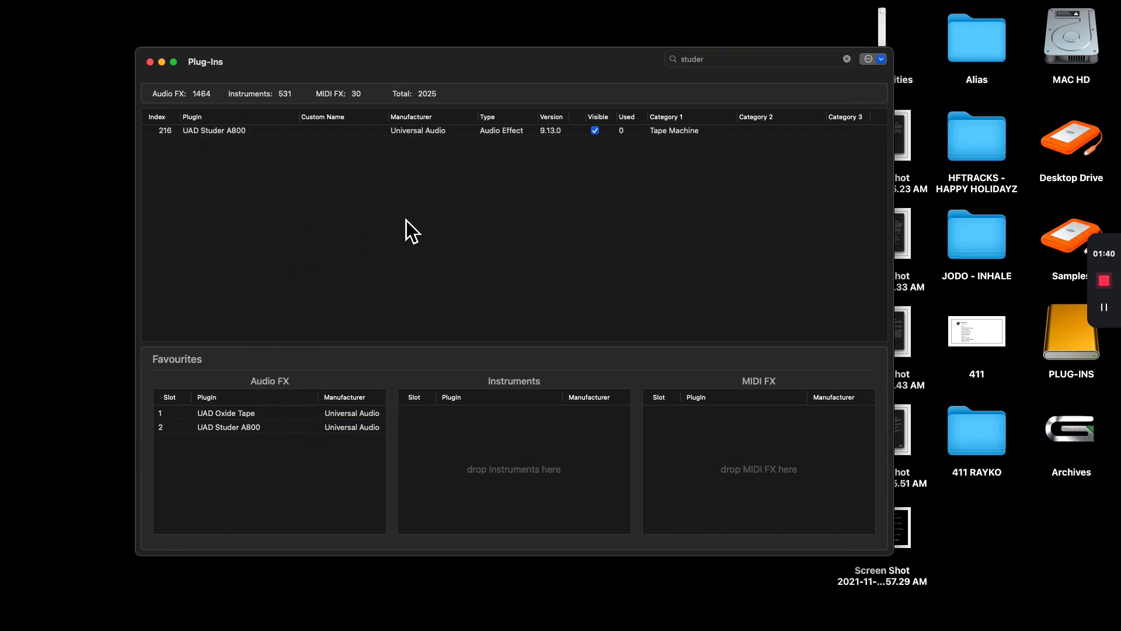
key(ctrl+Left)
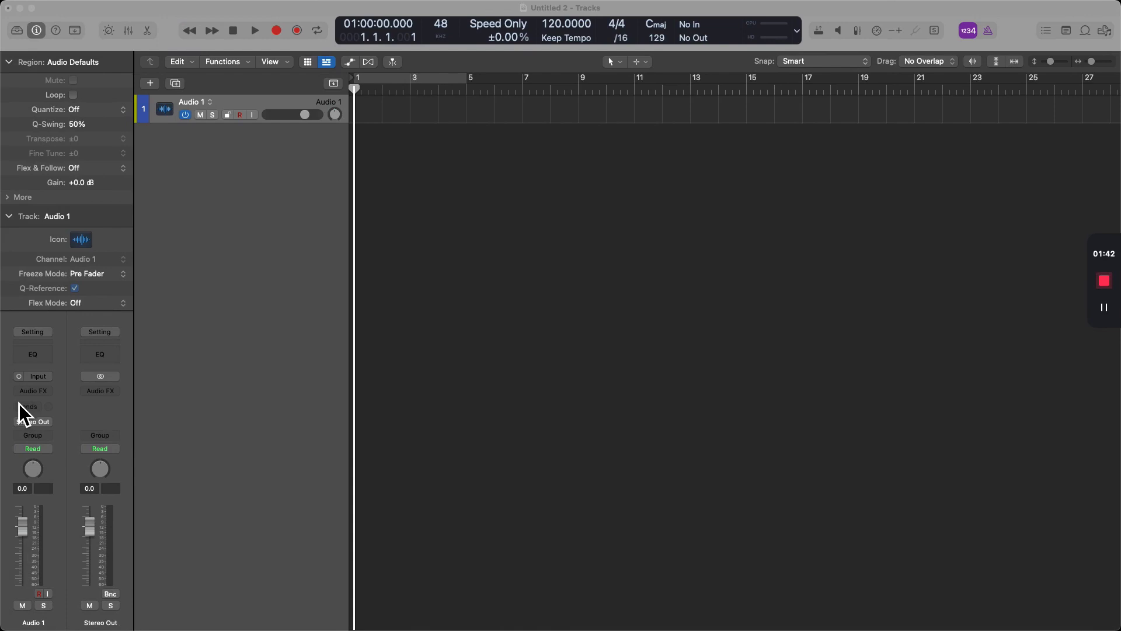
Check the Favourites list in Audio 1's plug-in browser, then close the browser
click(52, 396)
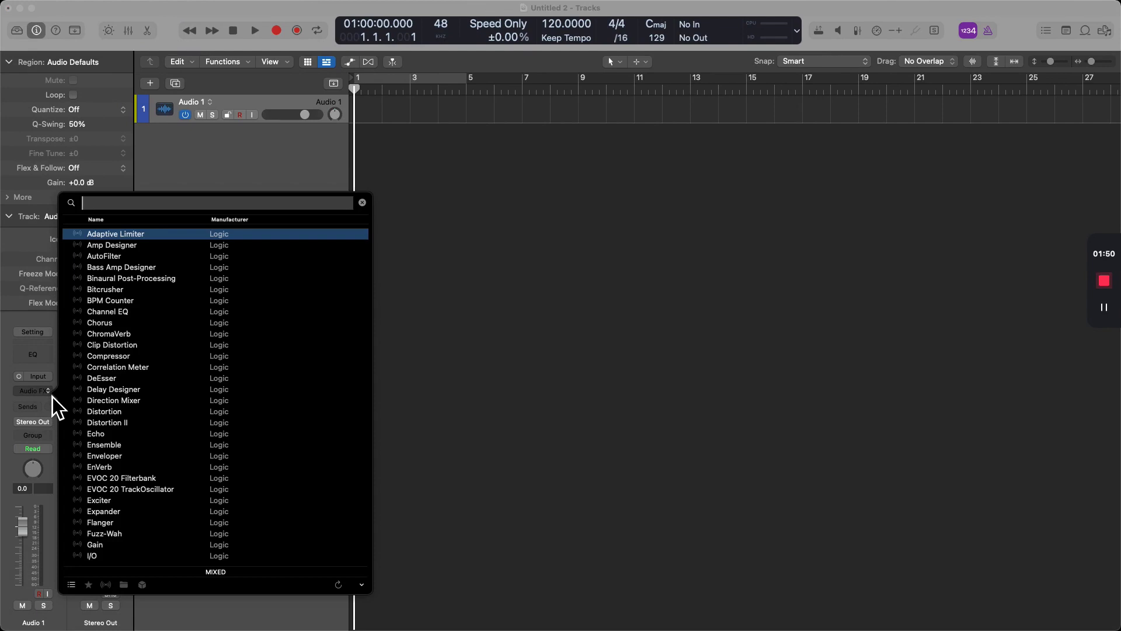
key(Right)
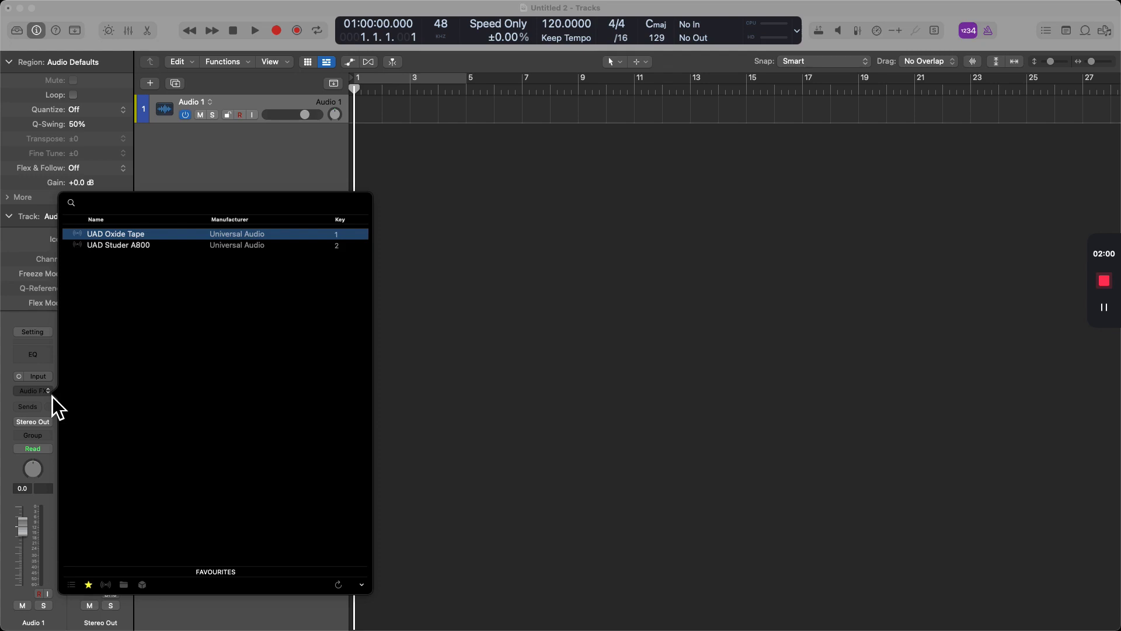
click(53, 399)
Insert UAD Studer A800 on Audio 1 and close its plug-in window
click(21, 391)
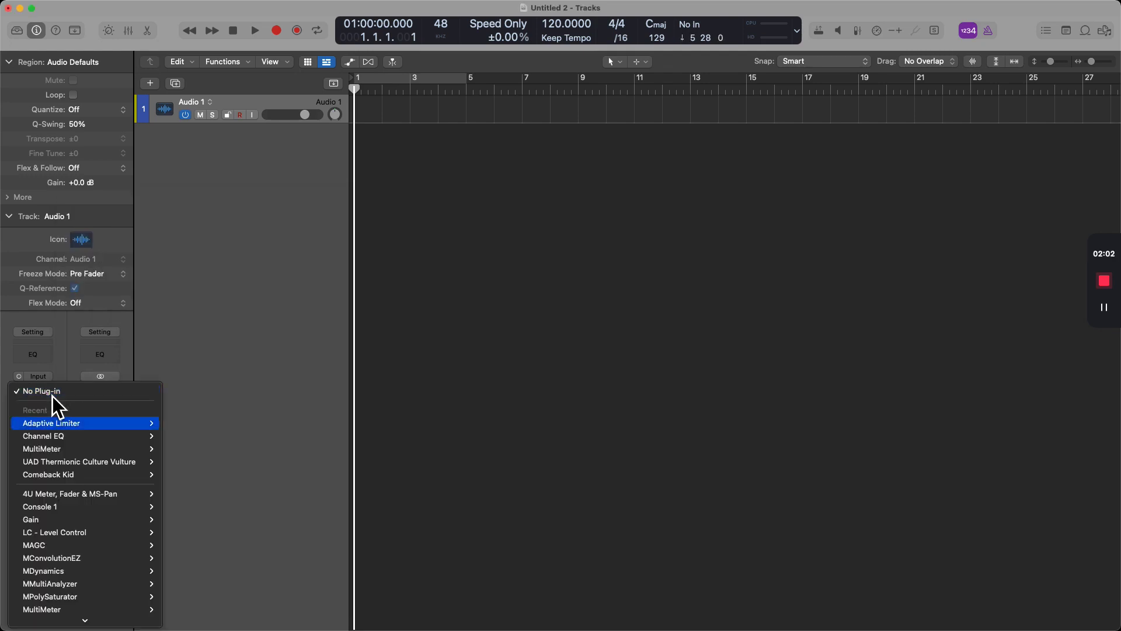
key(Return)
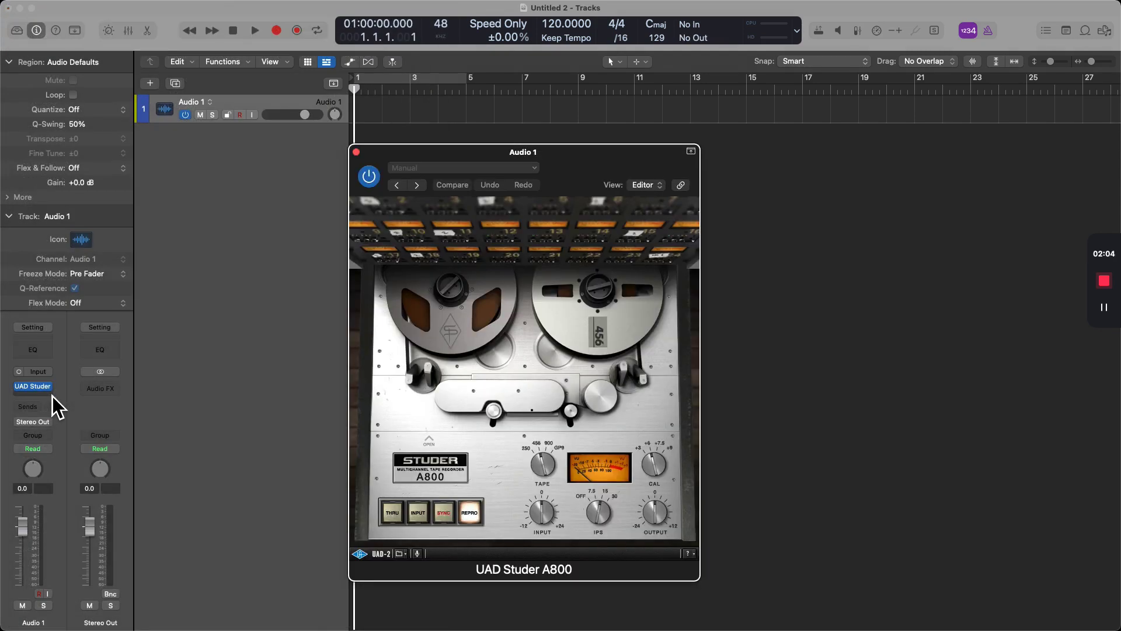
key(super+w)
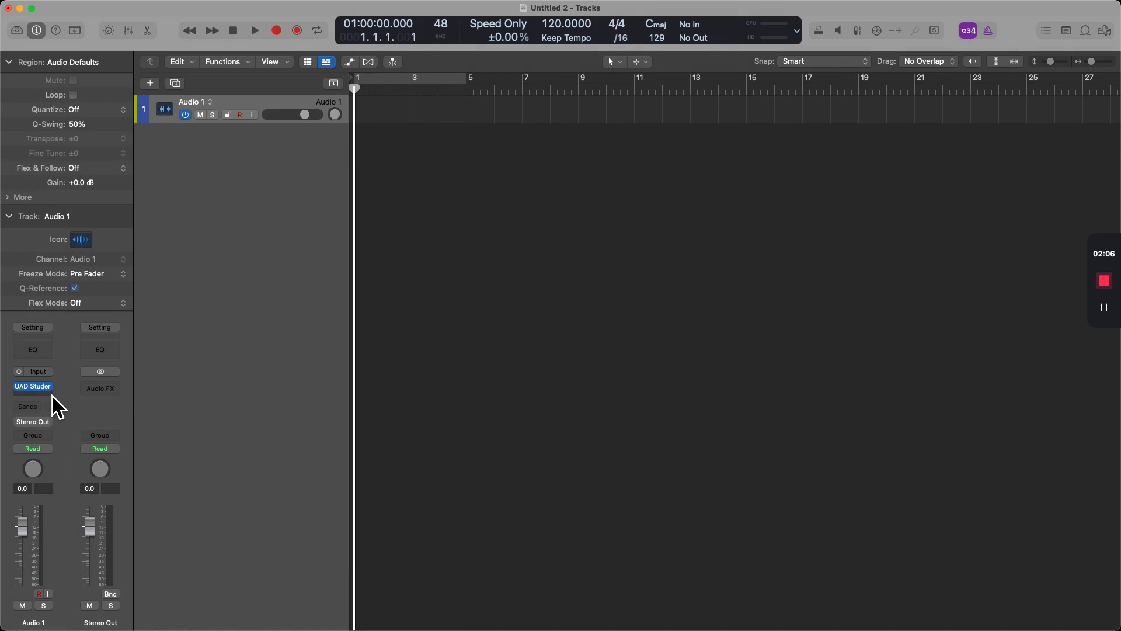
mouse_move(51, 392)
Bypass UAD Studer A800 in its window, then set Audio 1's slot to No Plug-in
click(51, 391)
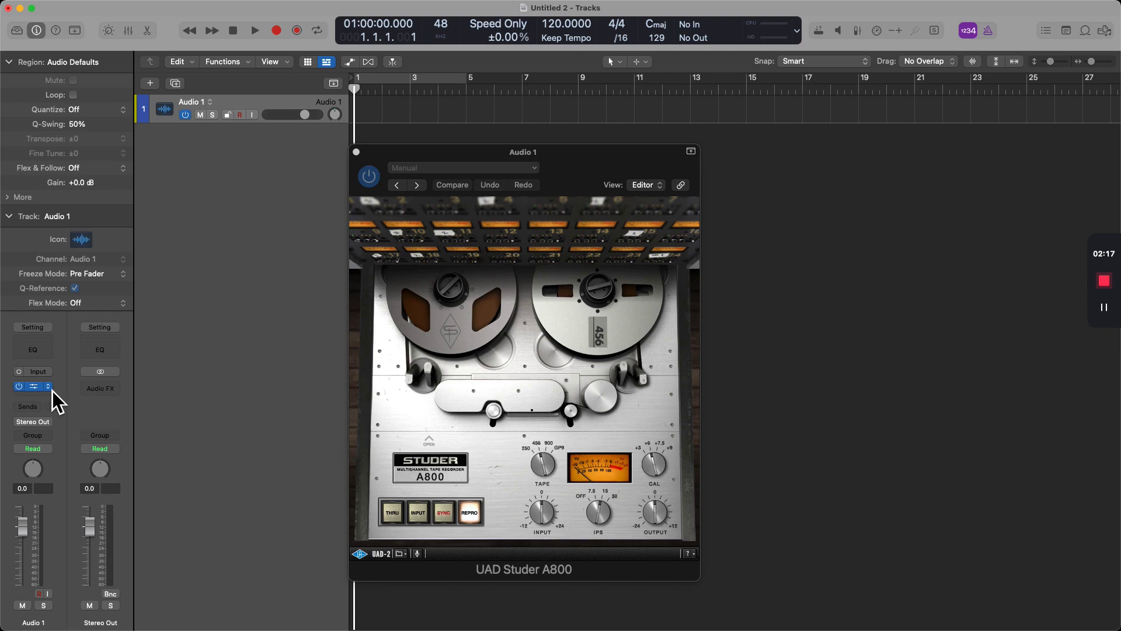
click(362, 161)
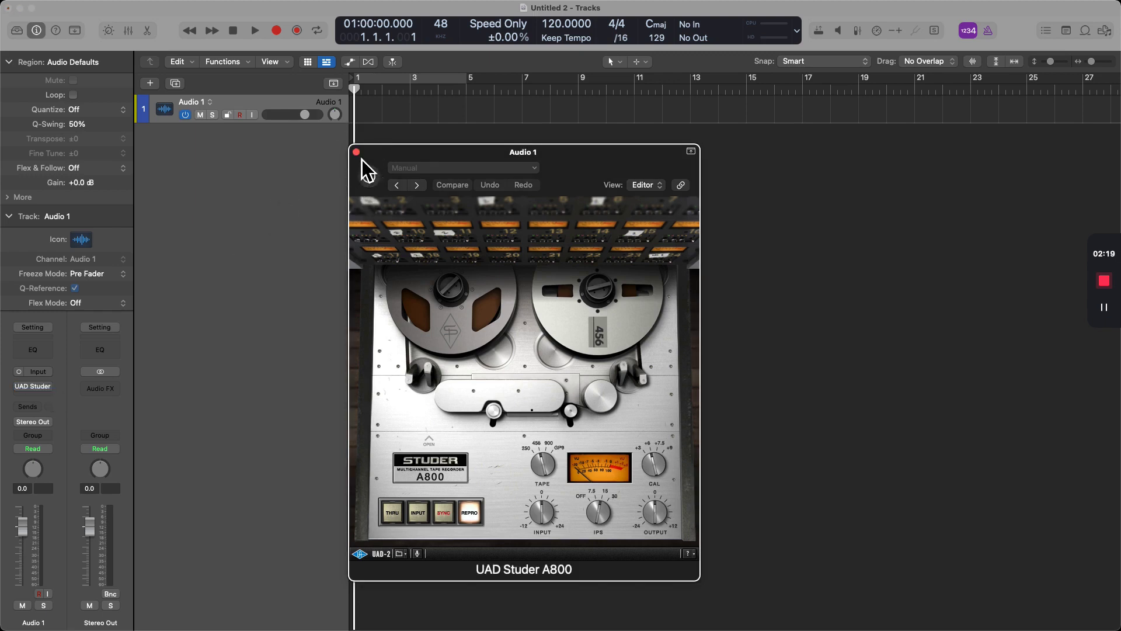
click(53, 386)
click(64, 407)
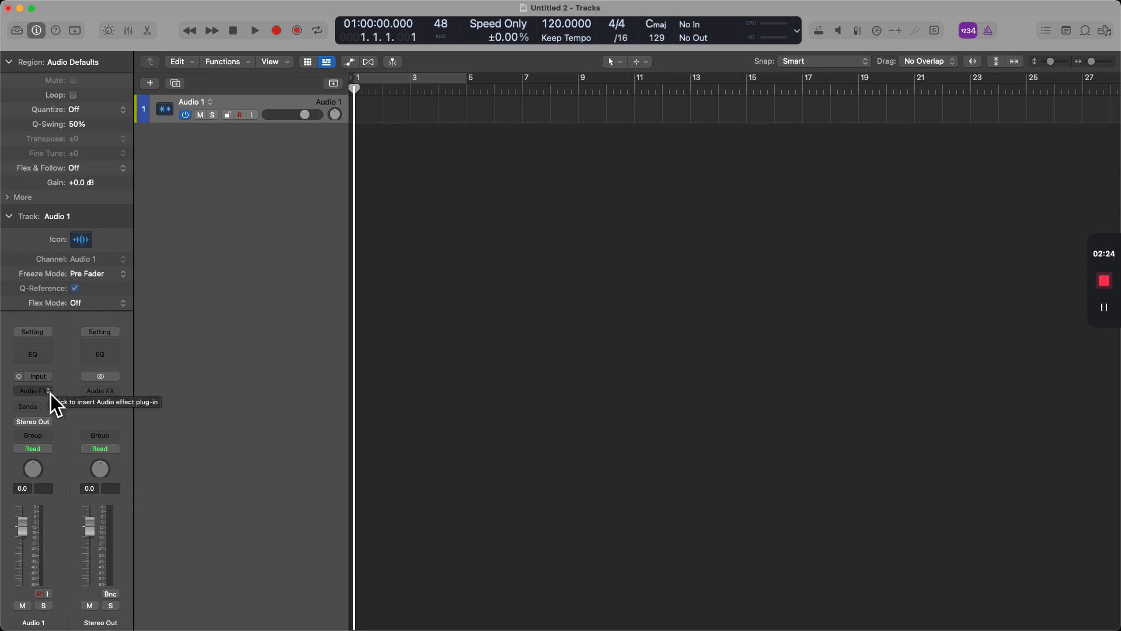
click(47, 352)
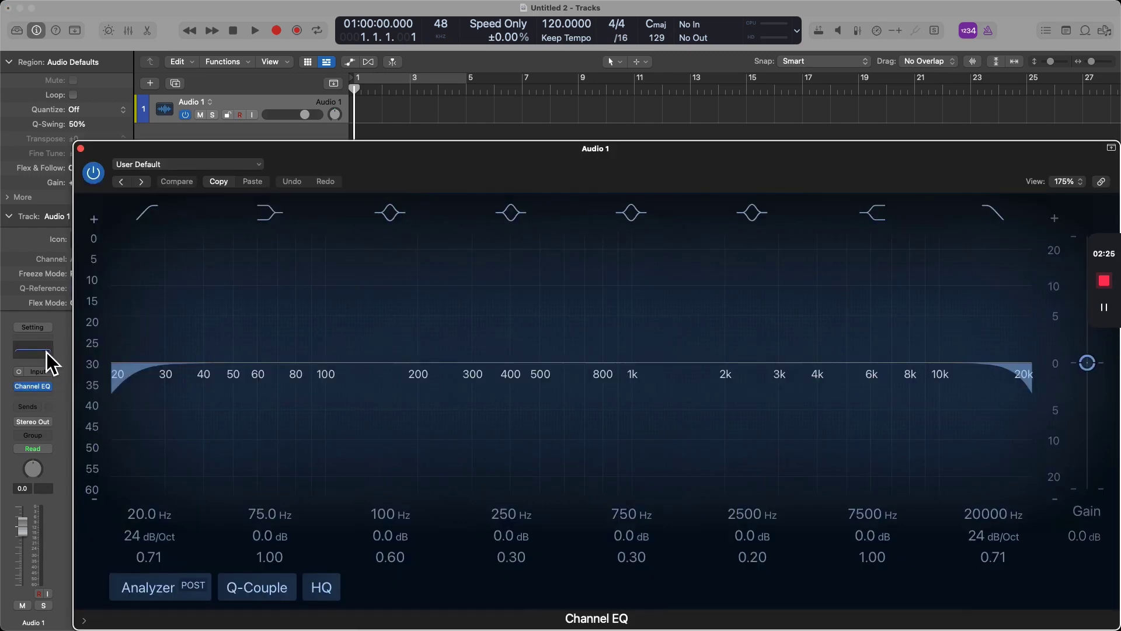
click(53, 390)
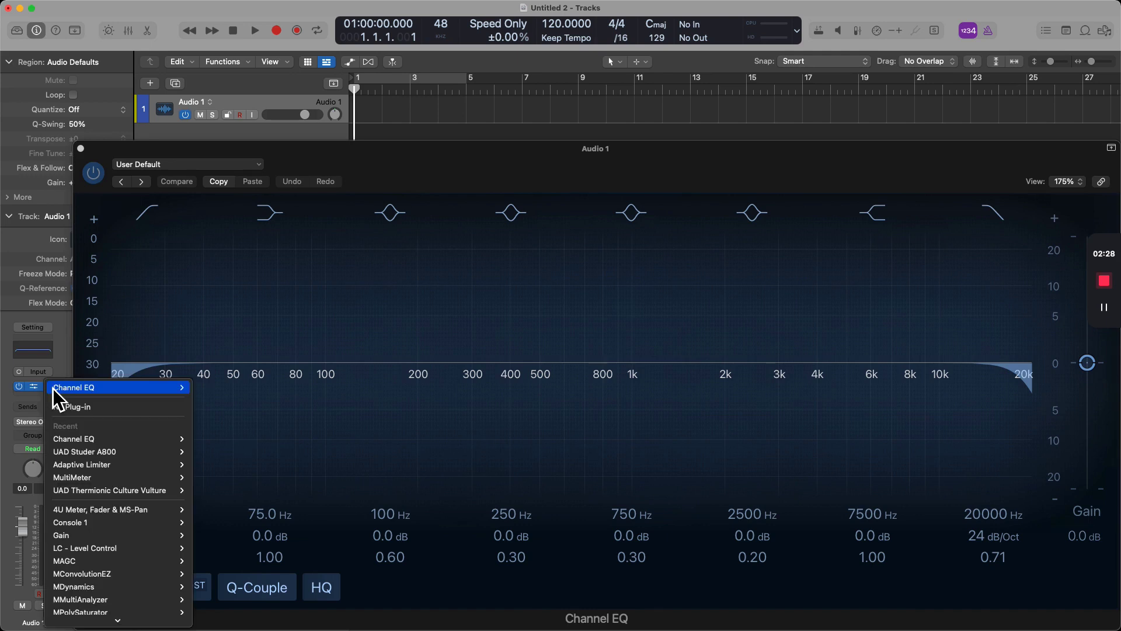
click(70, 406)
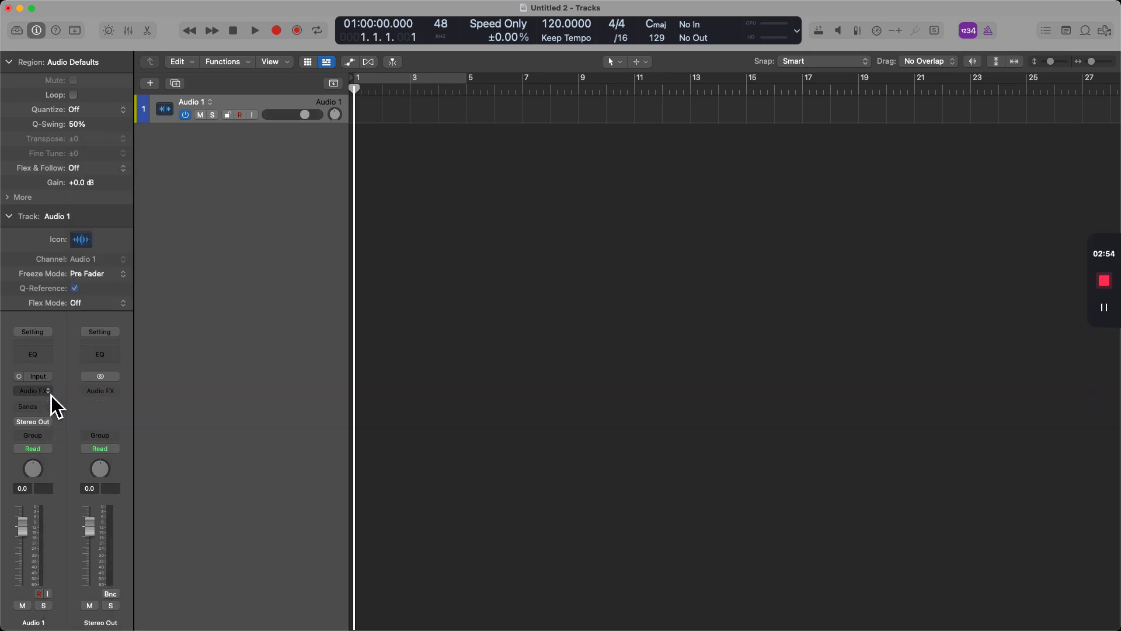
click(51, 394)
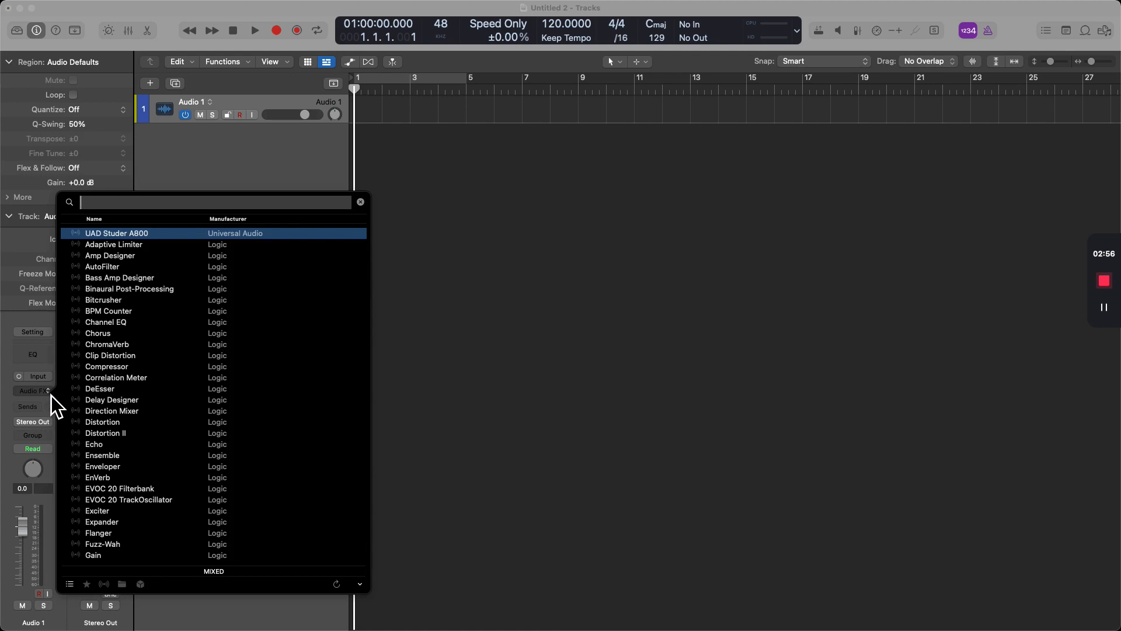
key(alt)
click(50, 401)
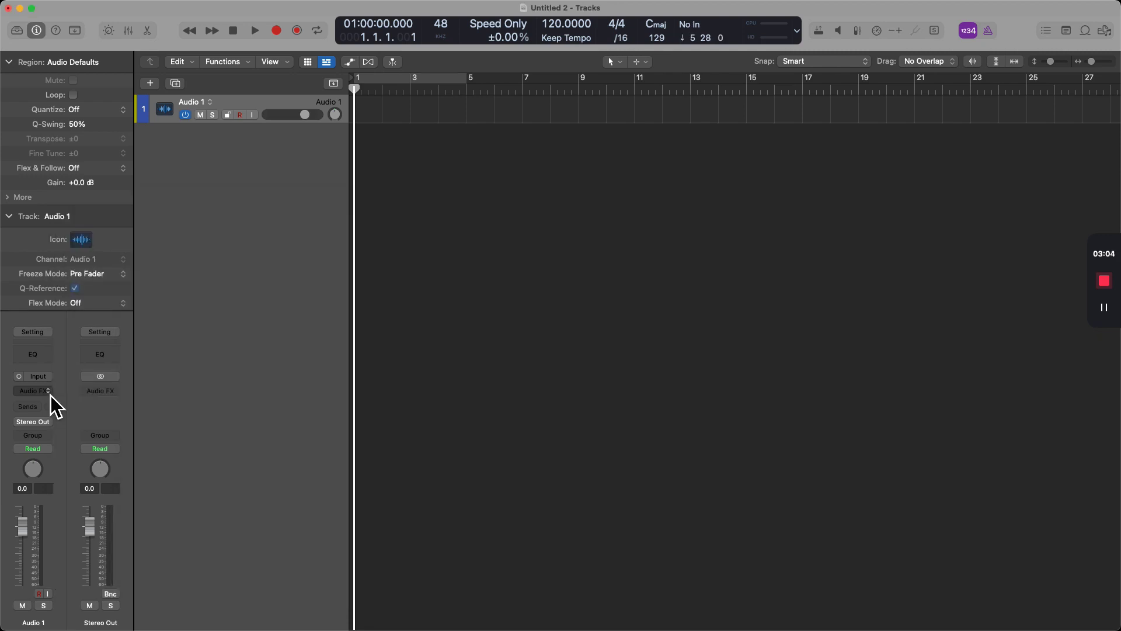
alt+click(50, 403)
key(Return)
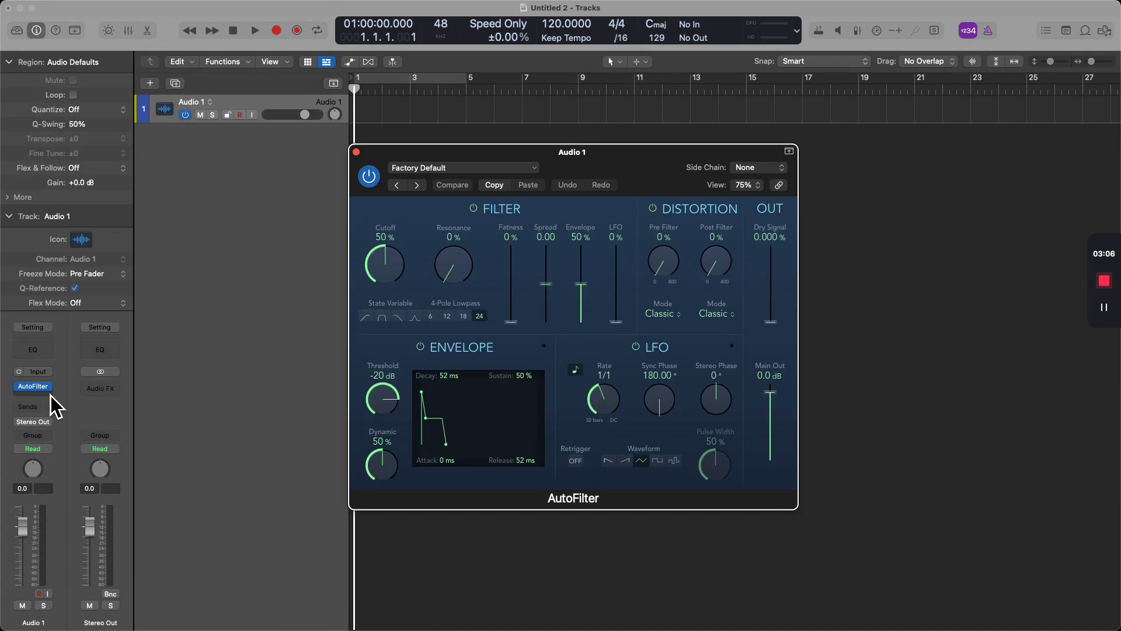
click(52, 388)
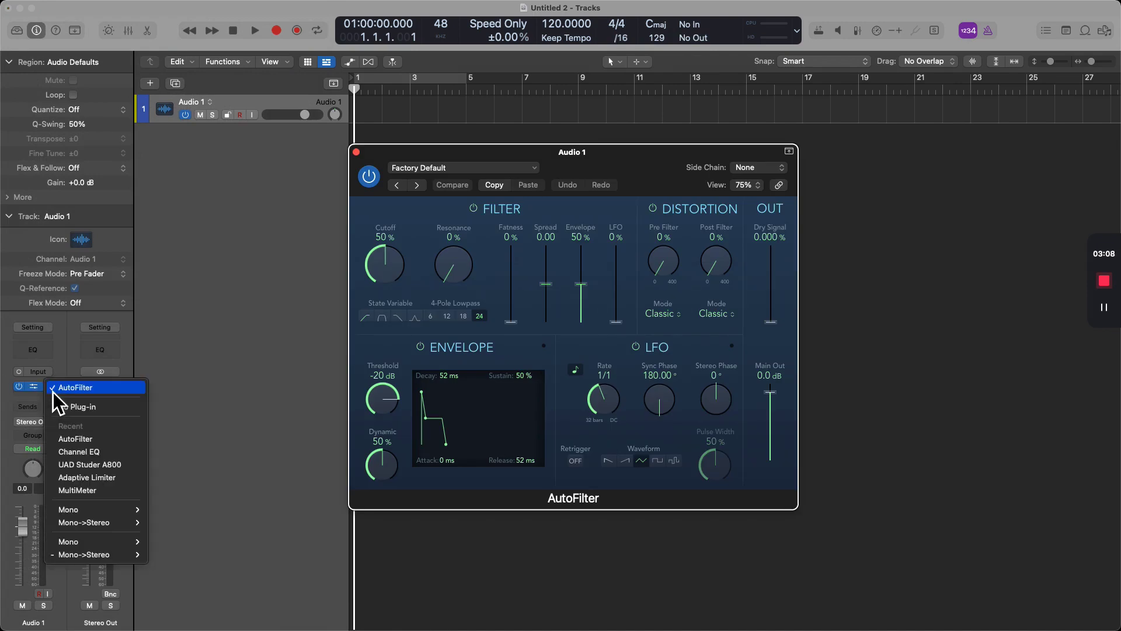
click(77, 388)
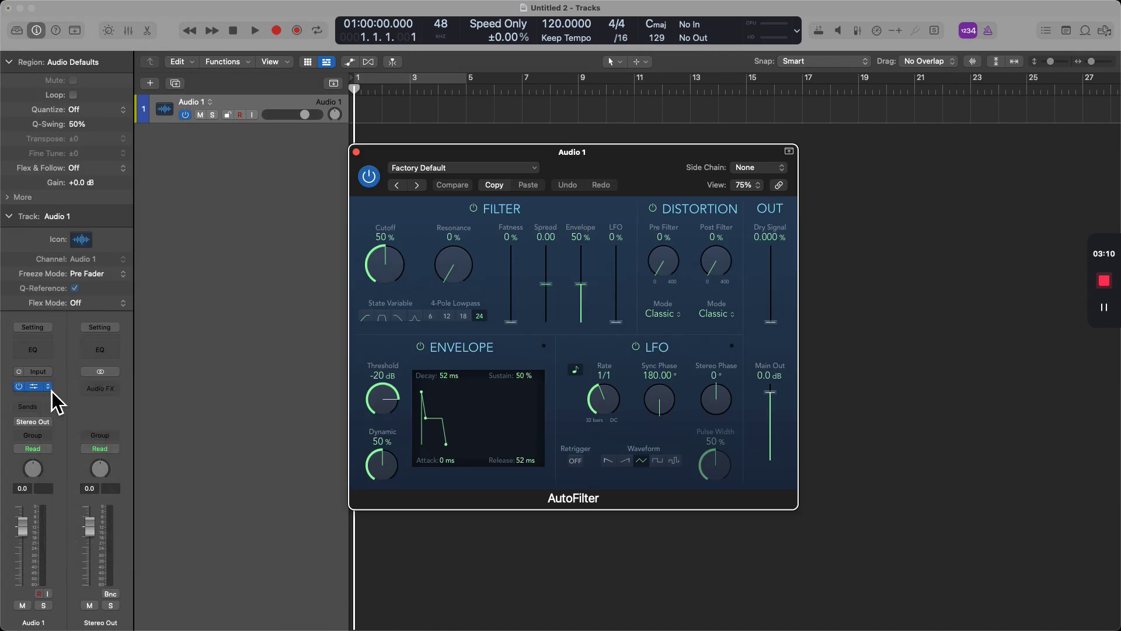
alt+click(53, 391)
mouse_move(168, 389)
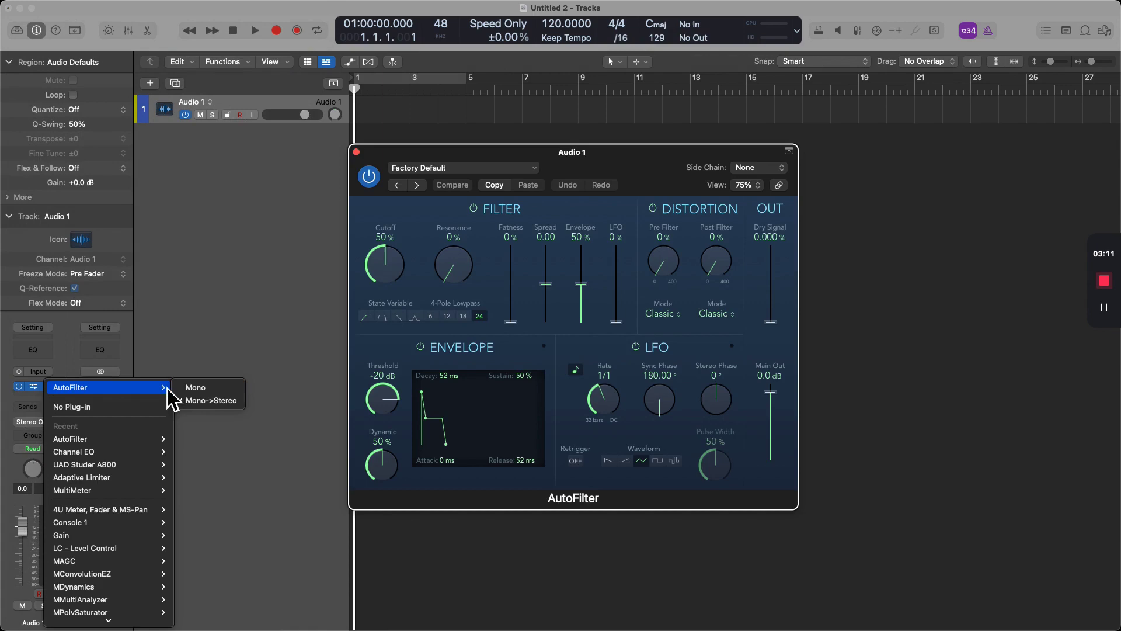
click(173, 336)
click(51, 389)
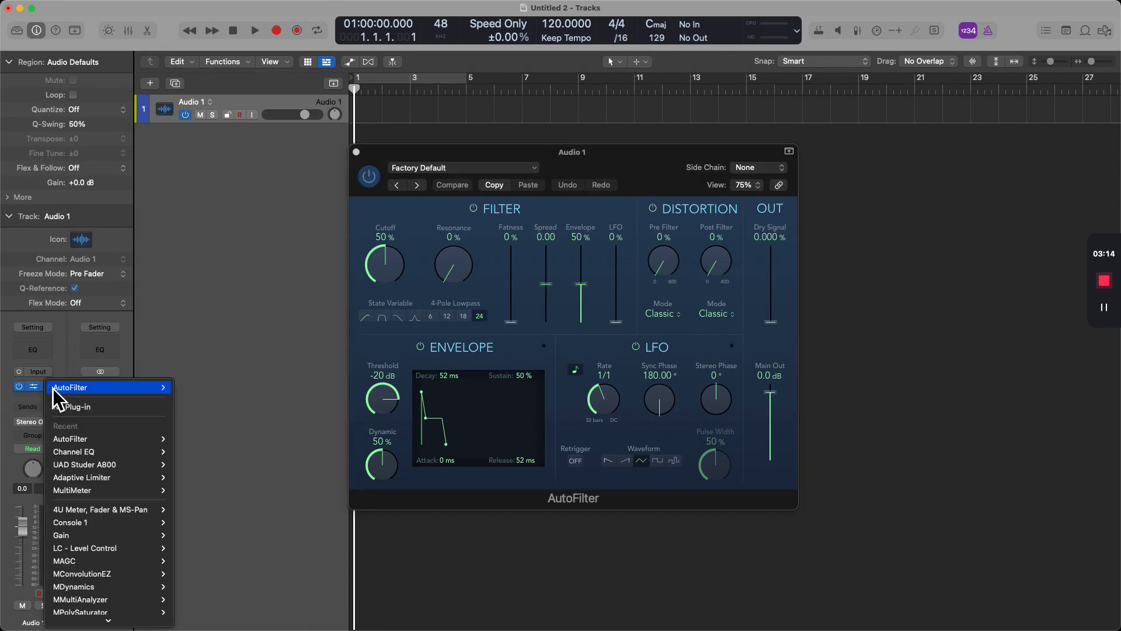
click(58, 407)
key(ctrl+Right)
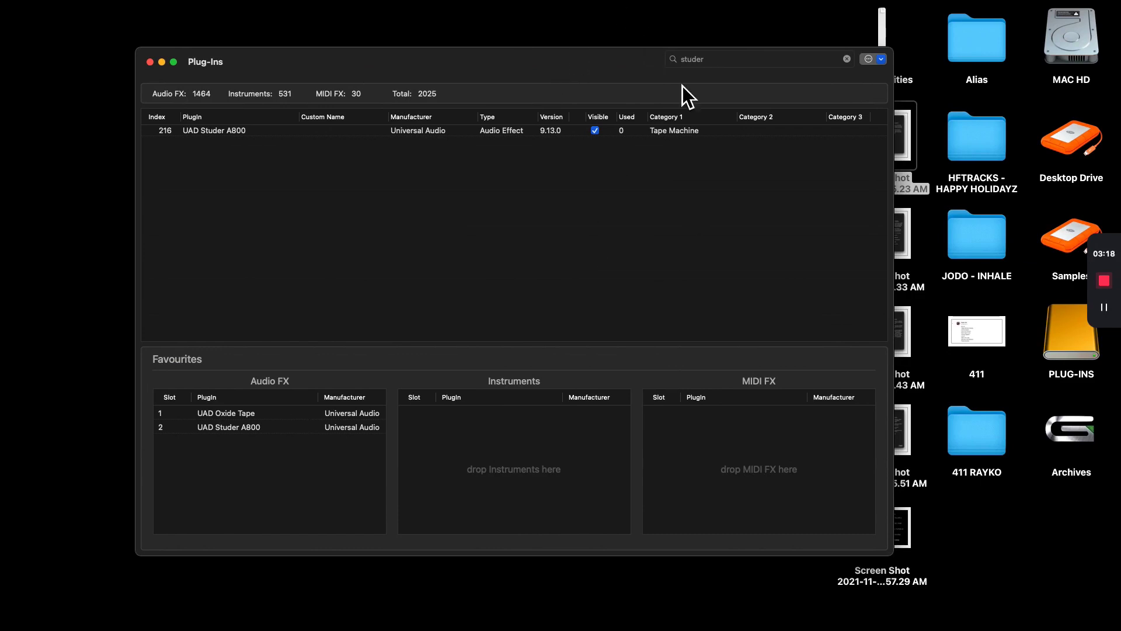
click(917, 17)
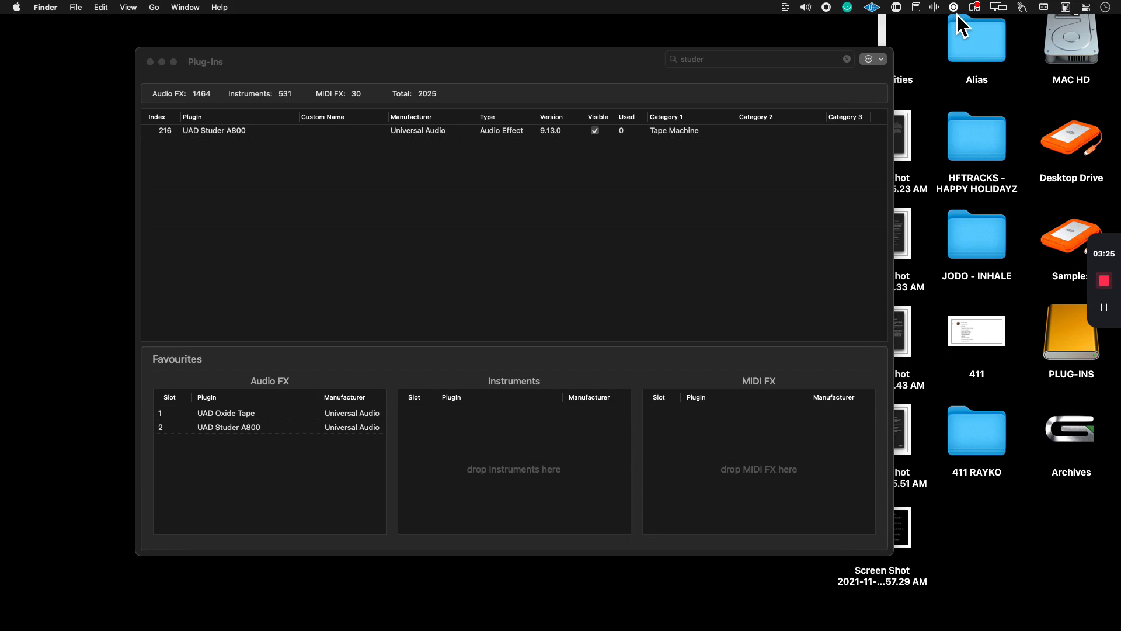
click(938, 8)
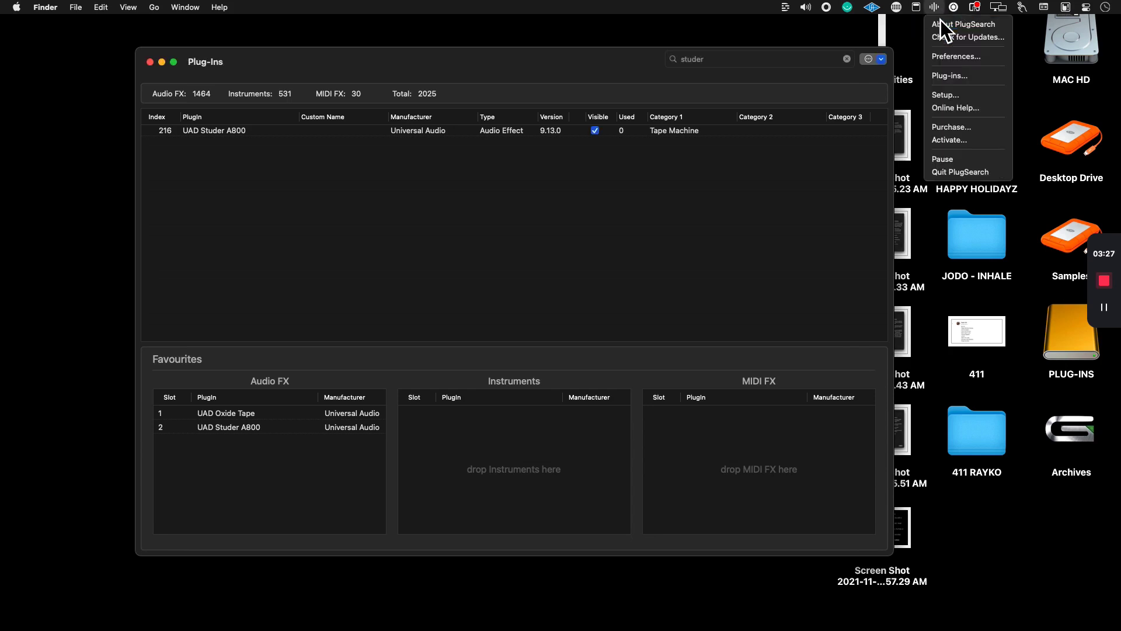
click(952, 76)
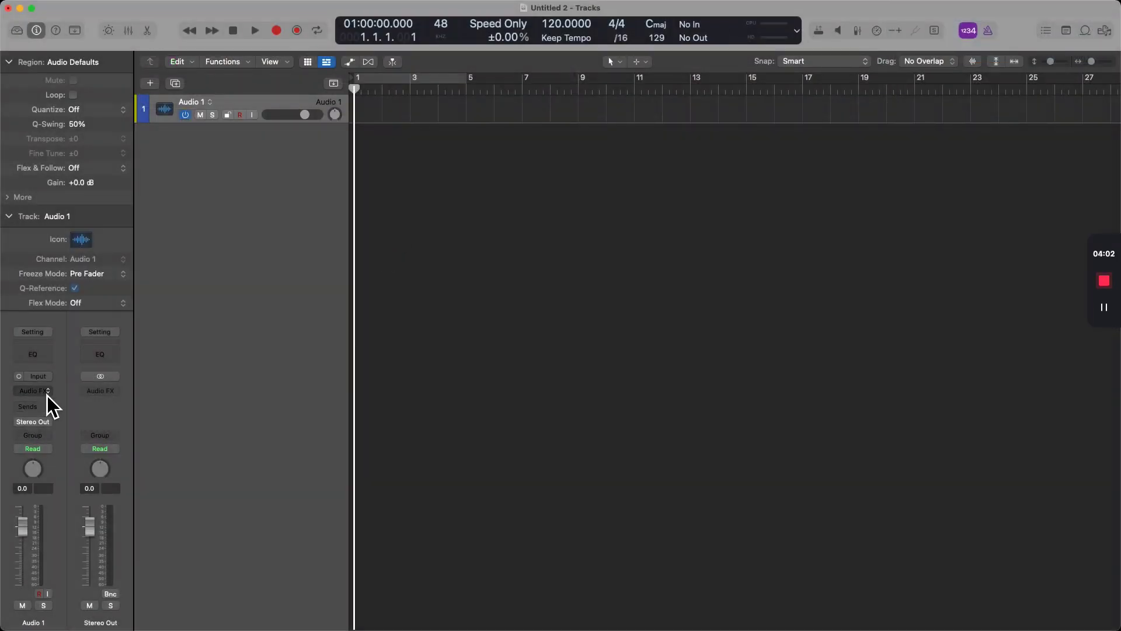
Open PlugSearch for Audio 1 and search for 'chorus'
click(47, 393)
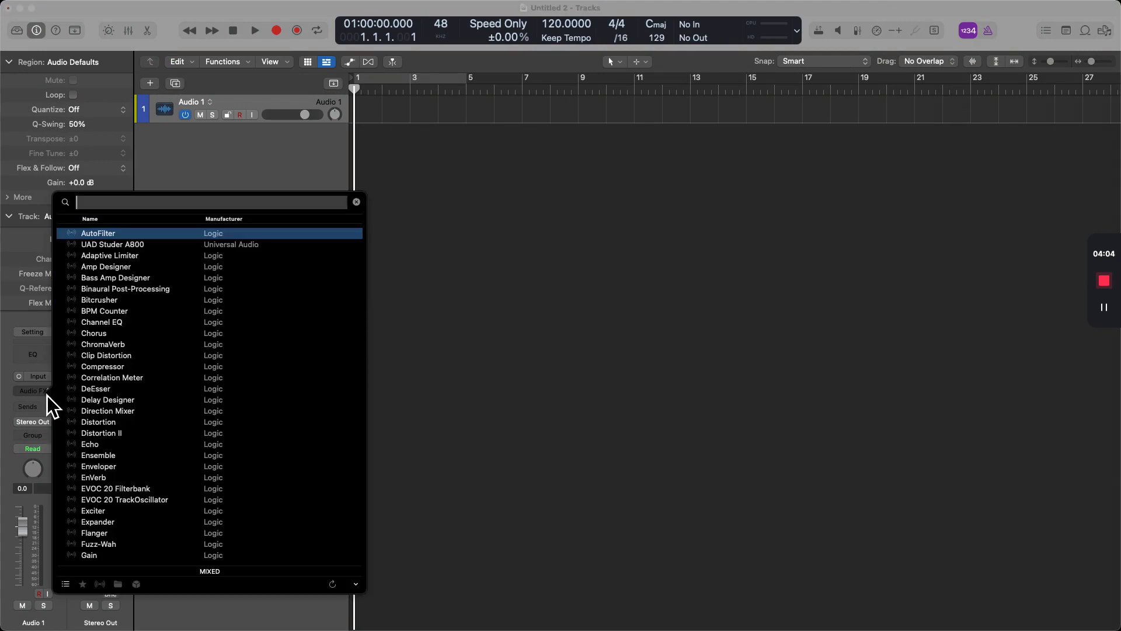
text(chro)
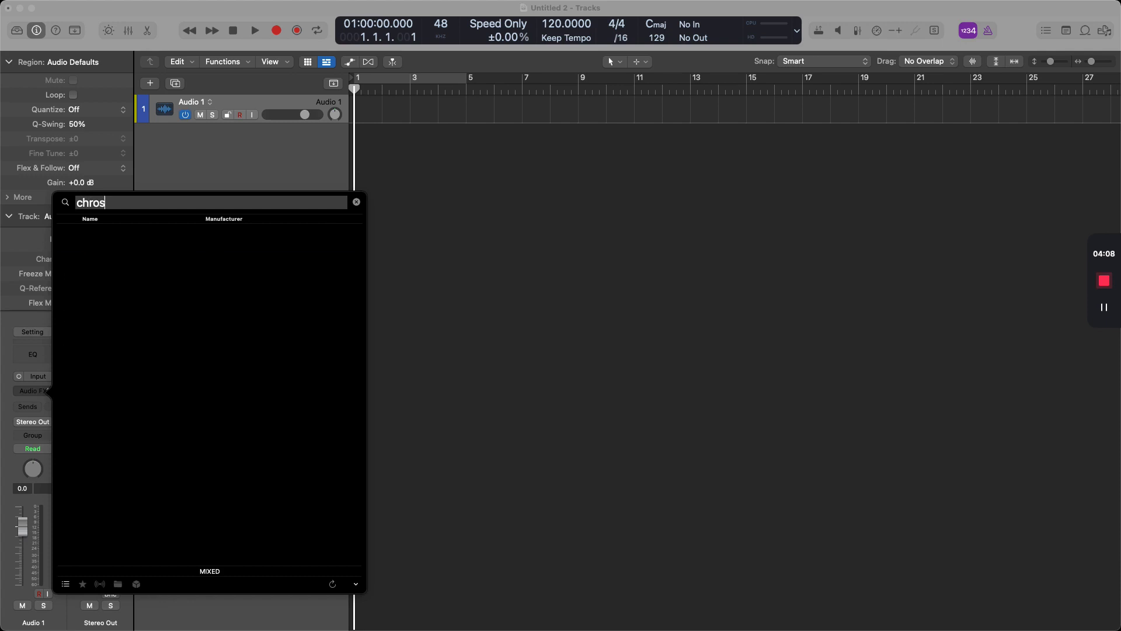
key(BackSpace)
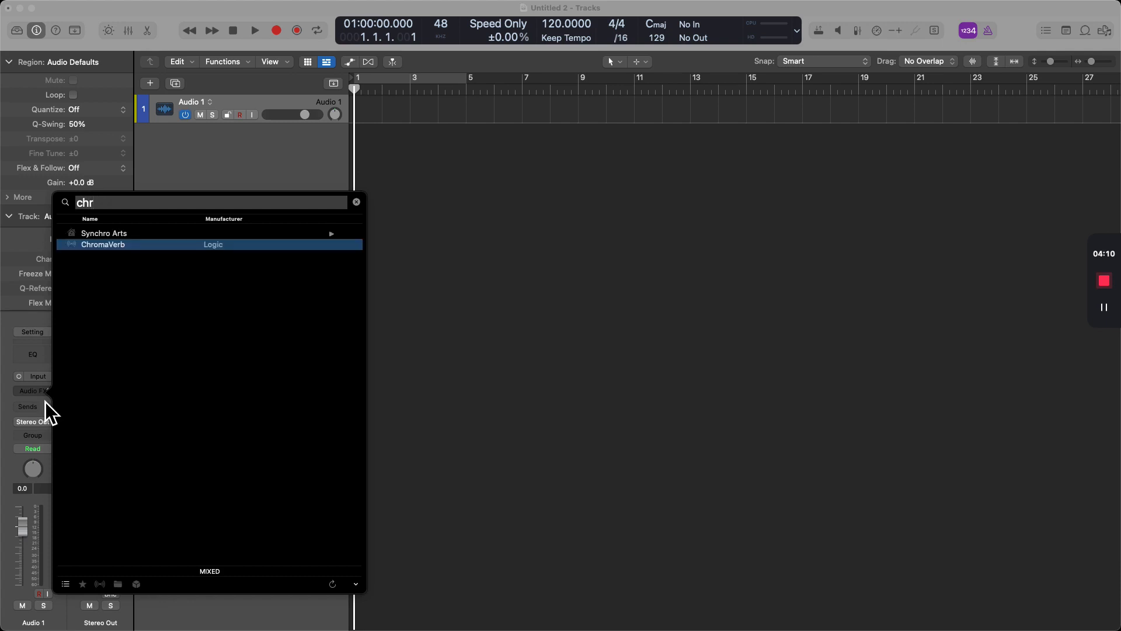
key(BackSpace)
text(orus)
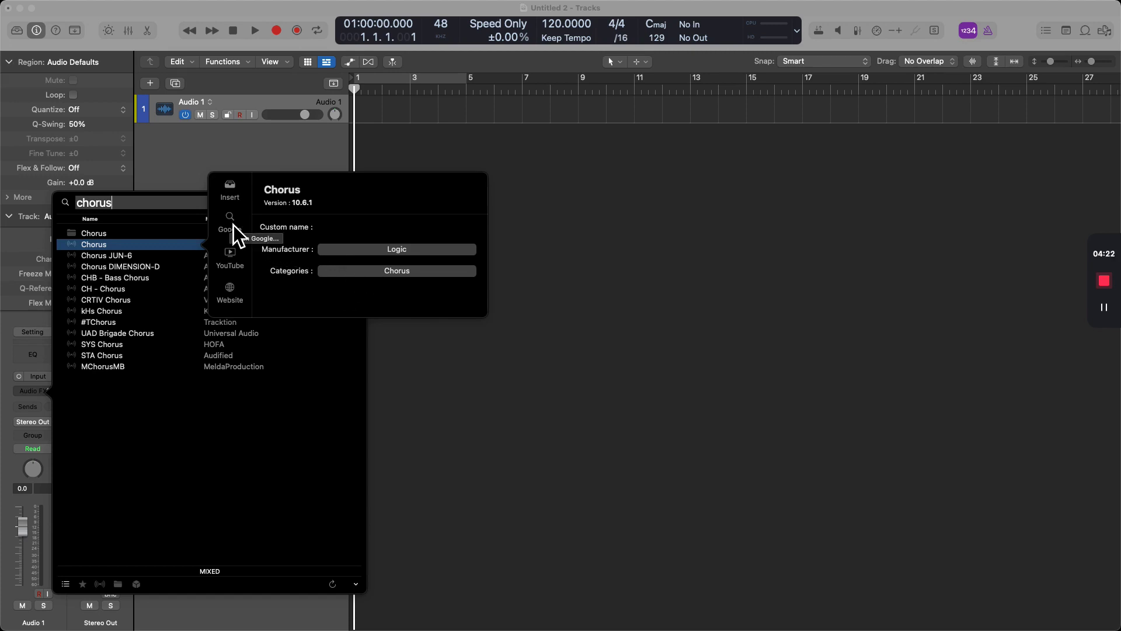
Show Chorus JUN-6's info panel and send it to a YouTube search
click(165, 344)
click(152, 260)
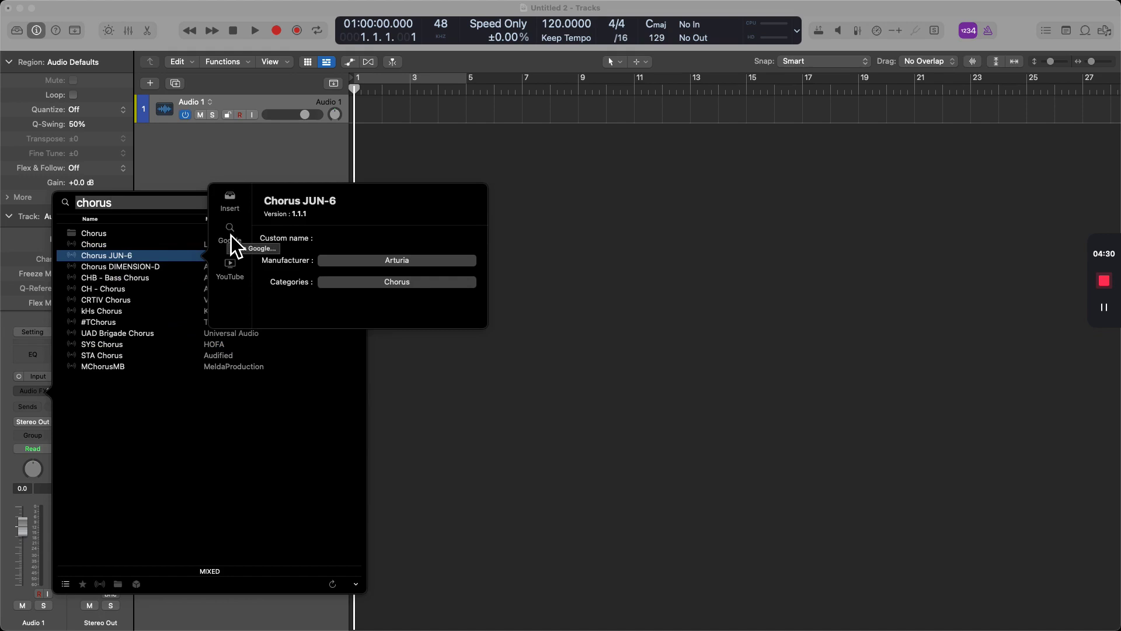
click(232, 264)
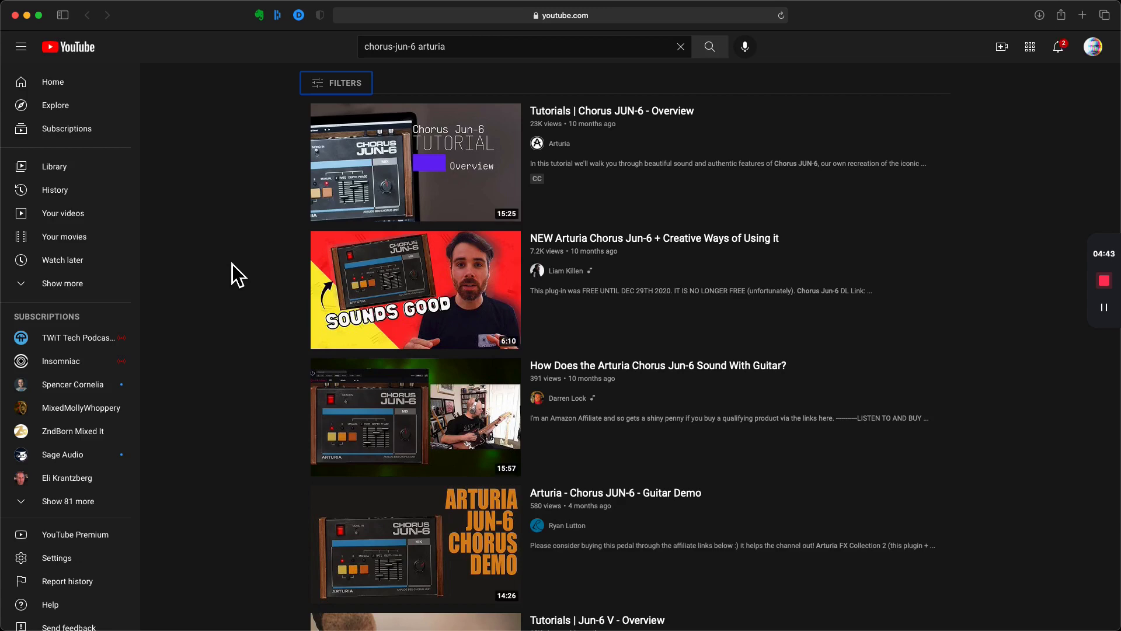
Focus Safari's address bar with Cmd+L to enter a new web address
key(super+l)
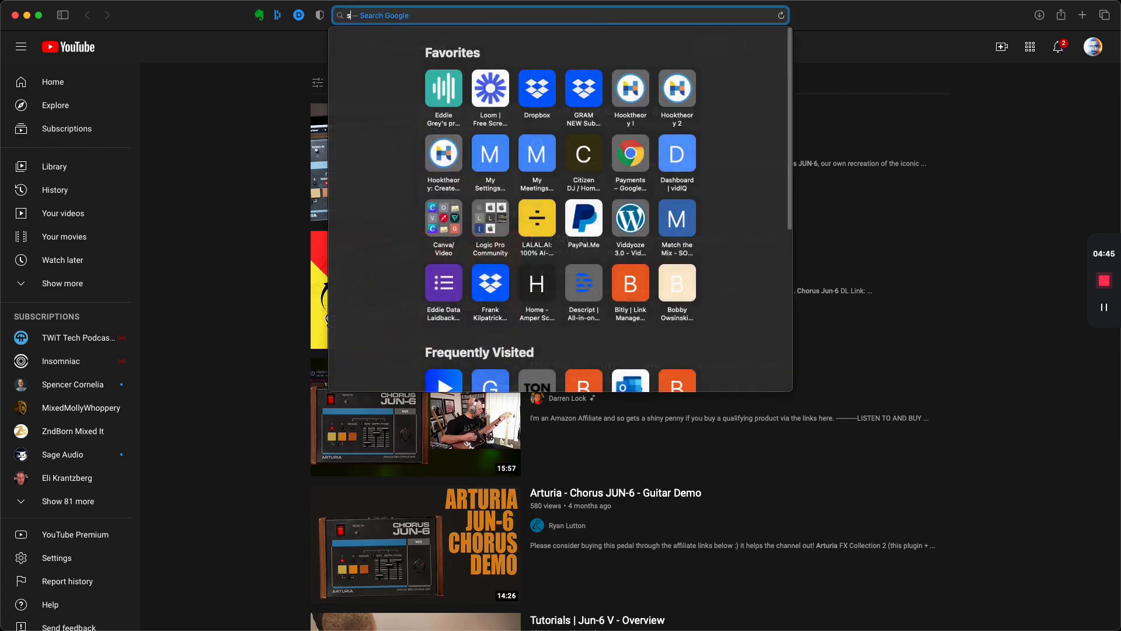
Load speakerfood.com by typing 'speake', then switch back to Logic Pro
text(speaker)
key(Return)
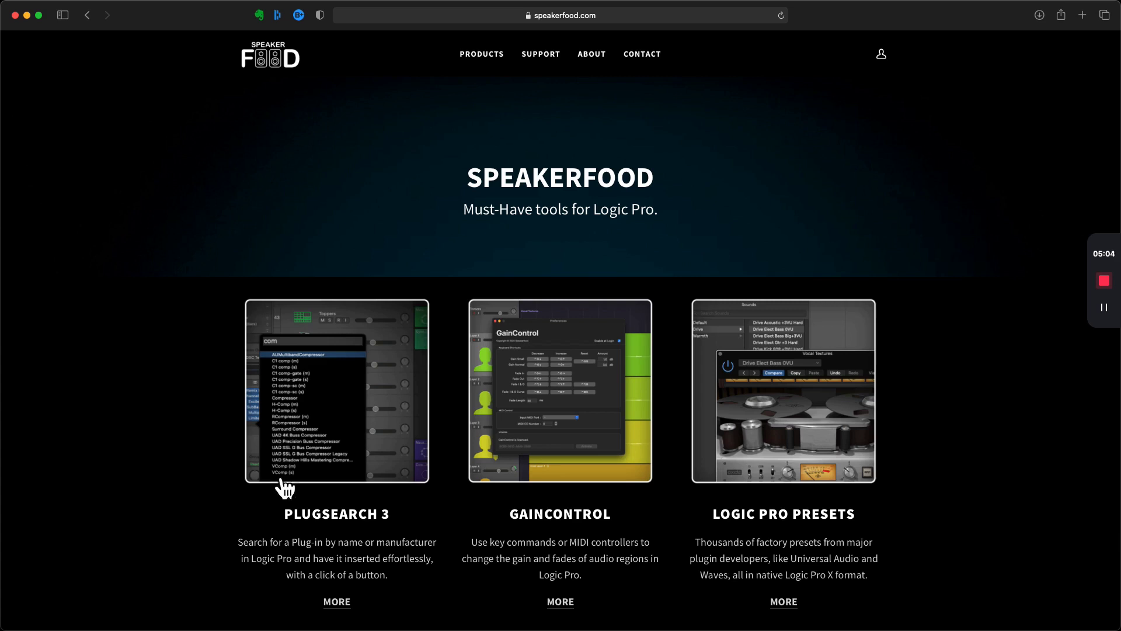
key(super+Tab)
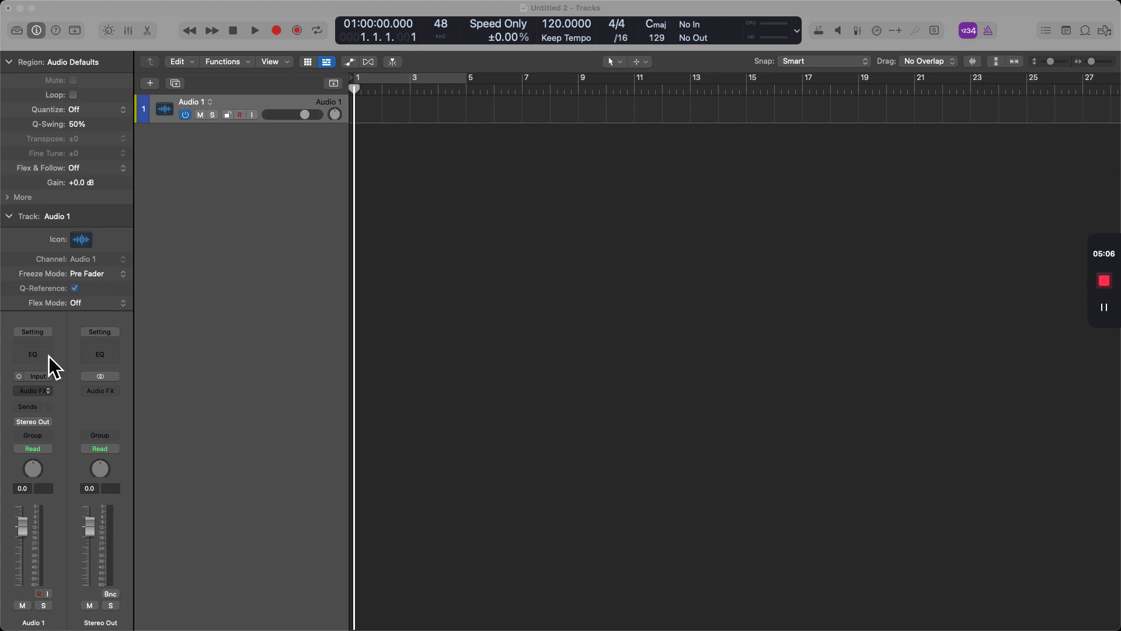